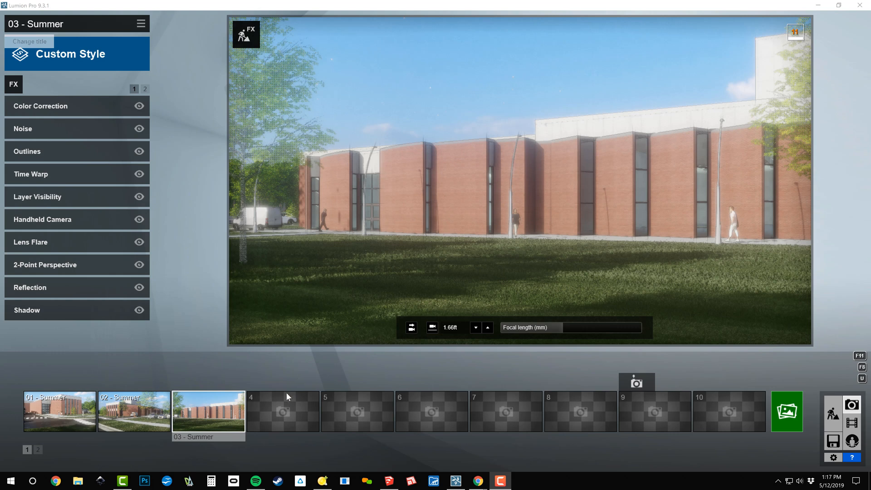
Step: Store the camera view of the 02 - Summer photo in empty photo slot 4
click(283, 405)
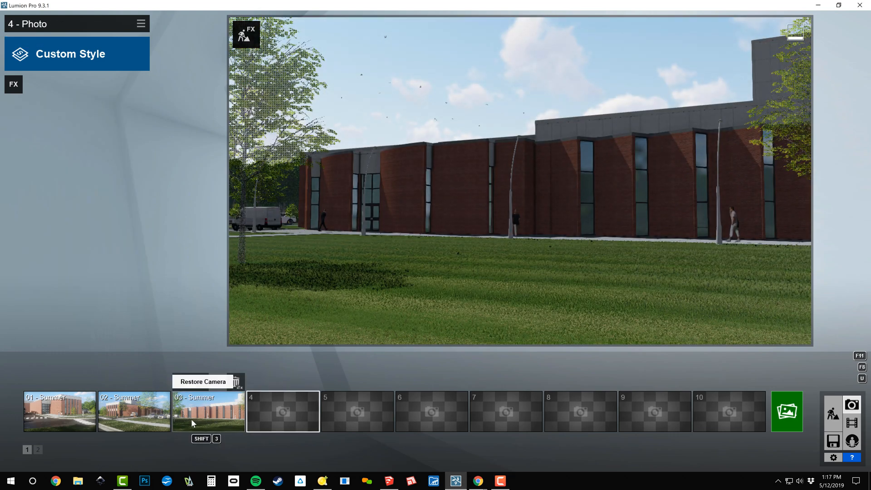
click(144, 417)
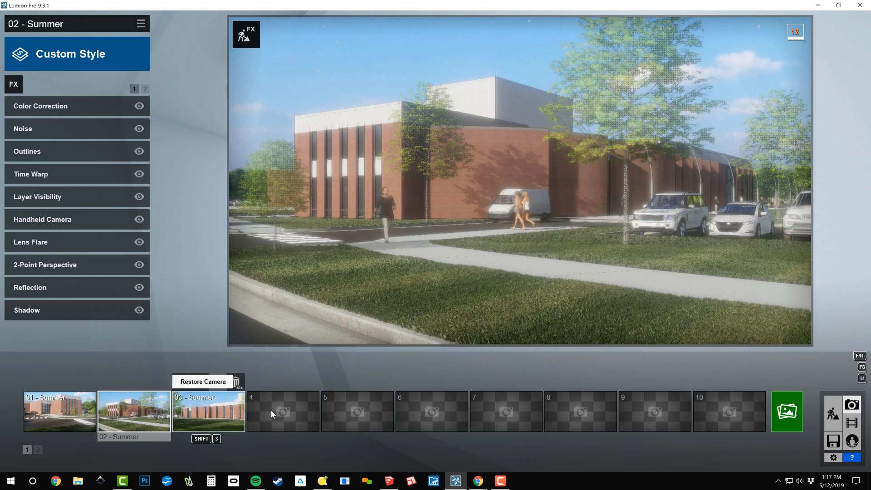
mouse_move(270, 411)
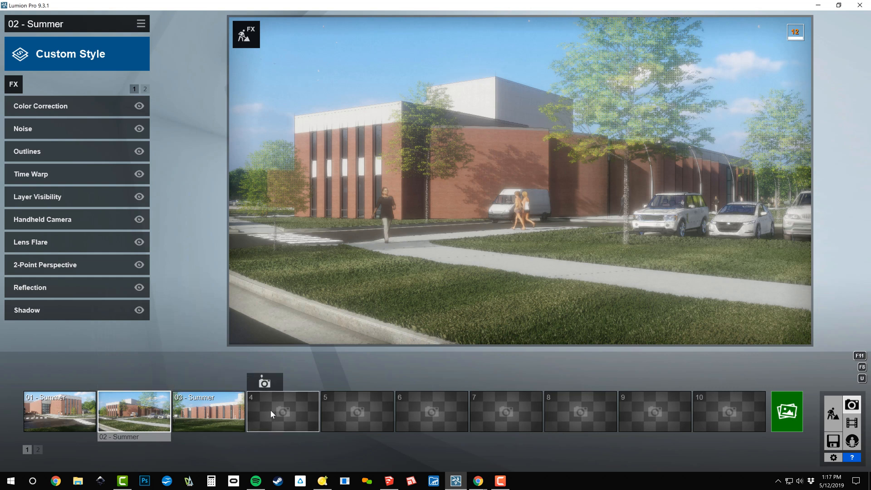
click(262, 386)
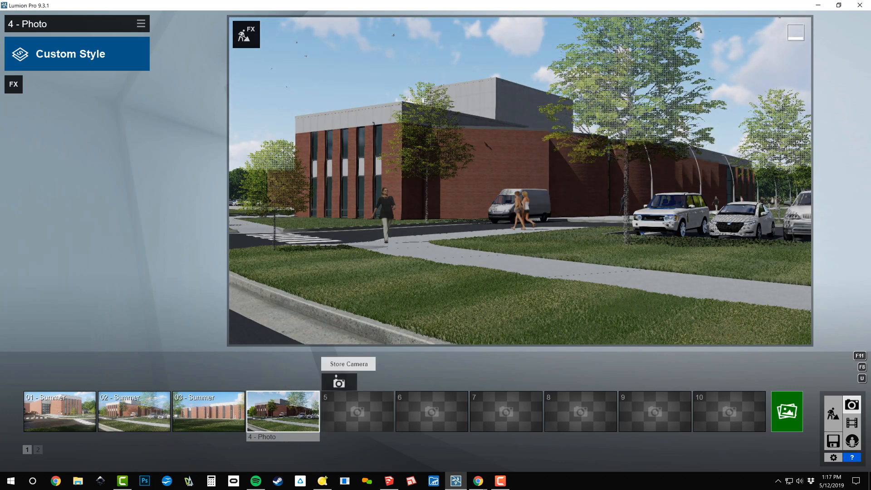
Step: Test restoring the stored camera of photo 4 after turning the view, and compare it with 02 - Summer
right_drag(399, 254, 1, 47)
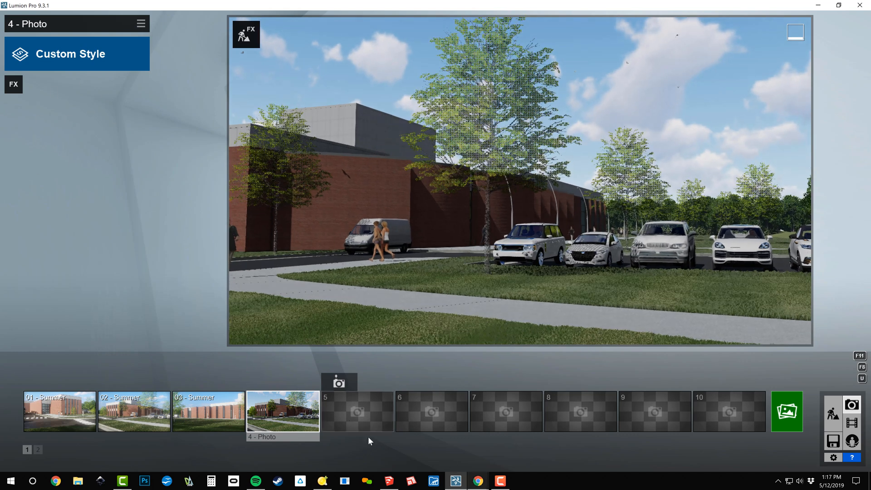
click(274, 418)
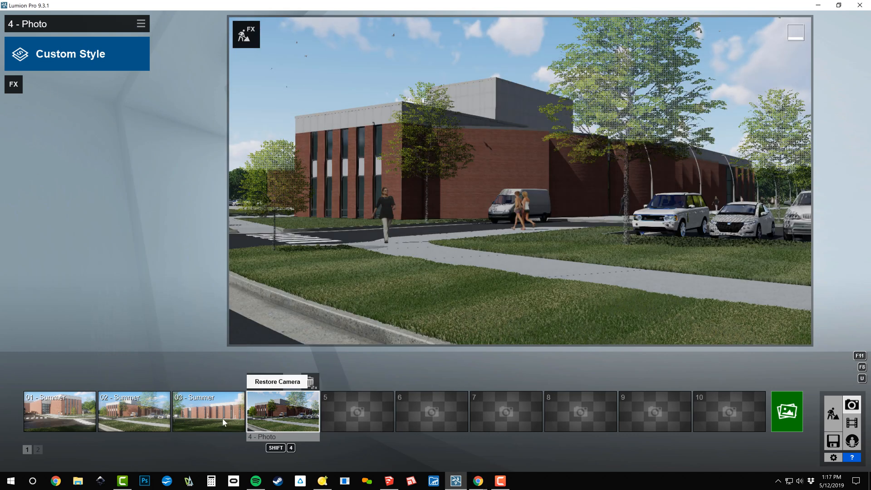
click(145, 424)
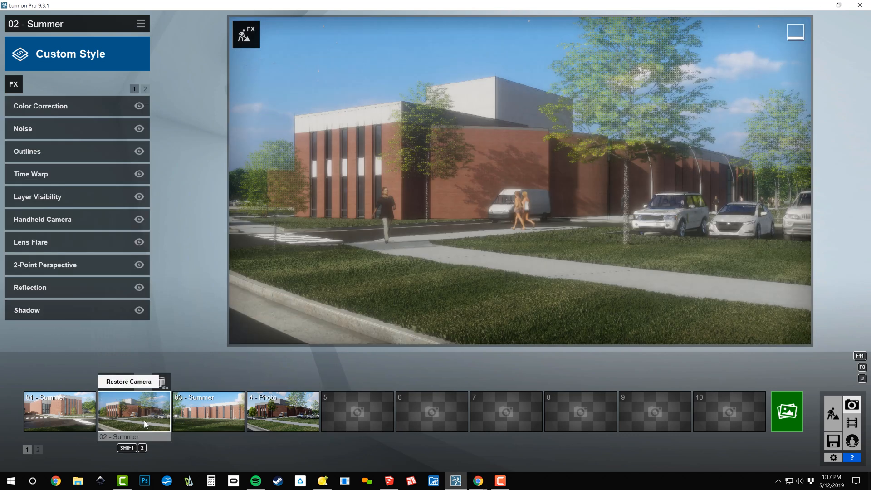
click(275, 417)
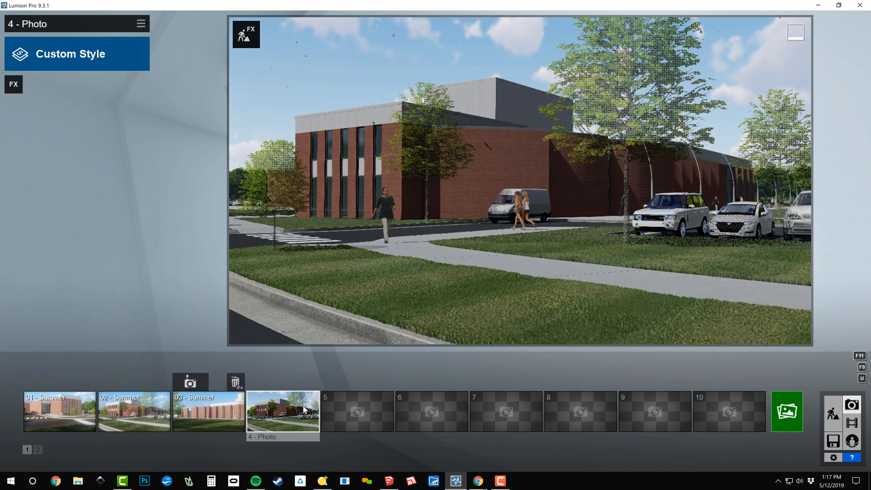
mouse_move(289, 414)
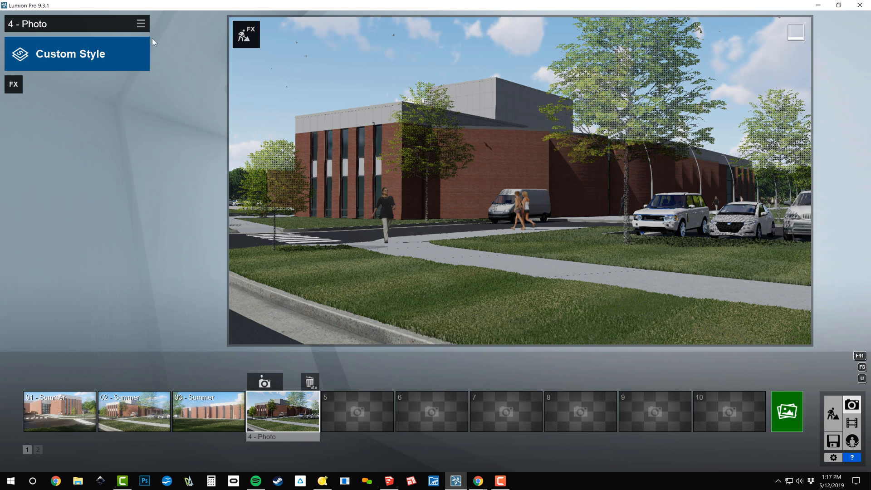
Step: Copy all the effects of the 02 - Summer photo
click(141, 25)
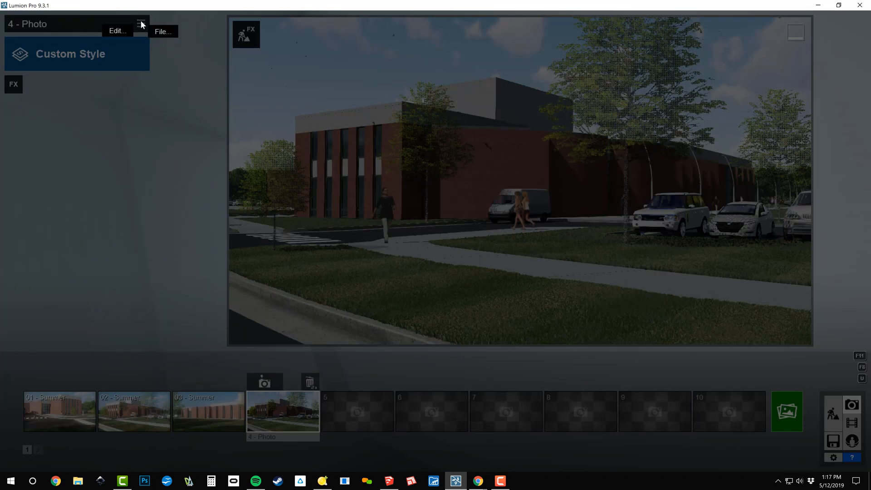
click(199, 253)
click(133, 413)
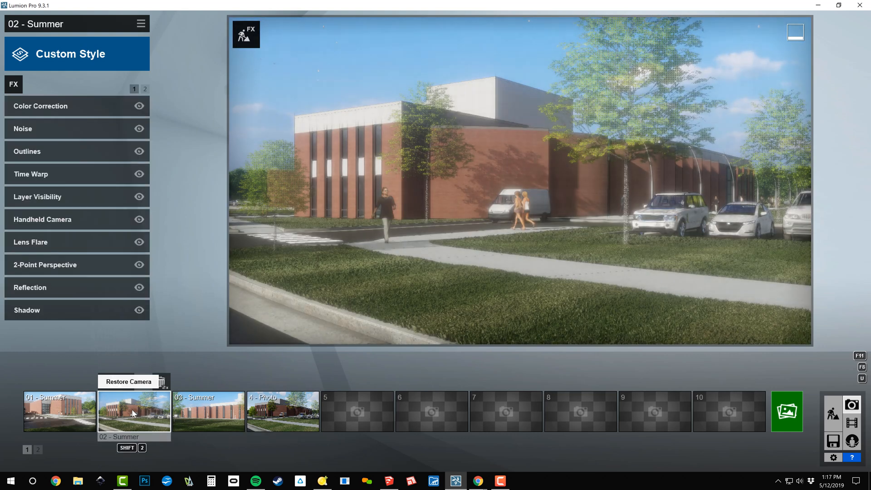
click(141, 24)
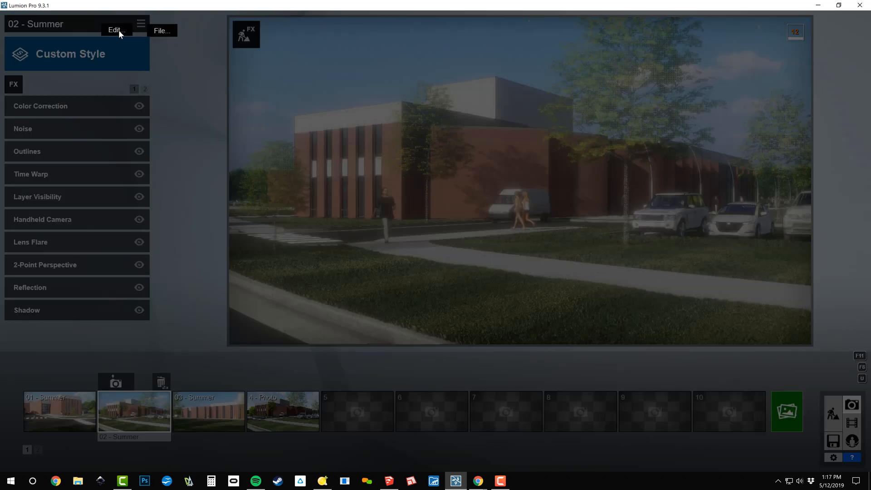
mouse_move(118, 30)
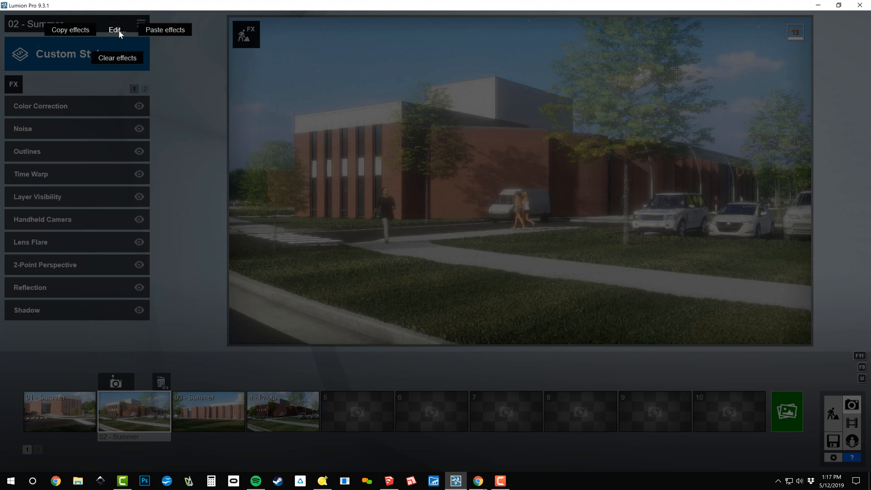
click(80, 29)
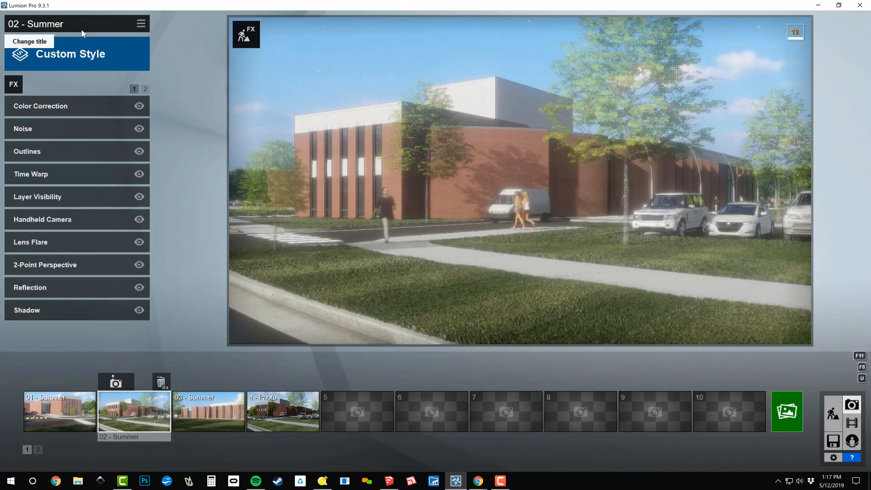
Step: Paste the copied effects onto photo 4
click(276, 408)
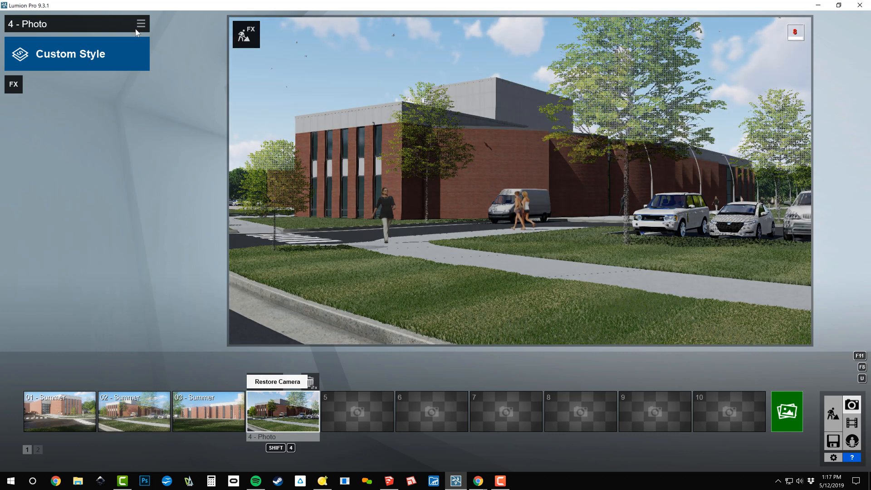
click(139, 24)
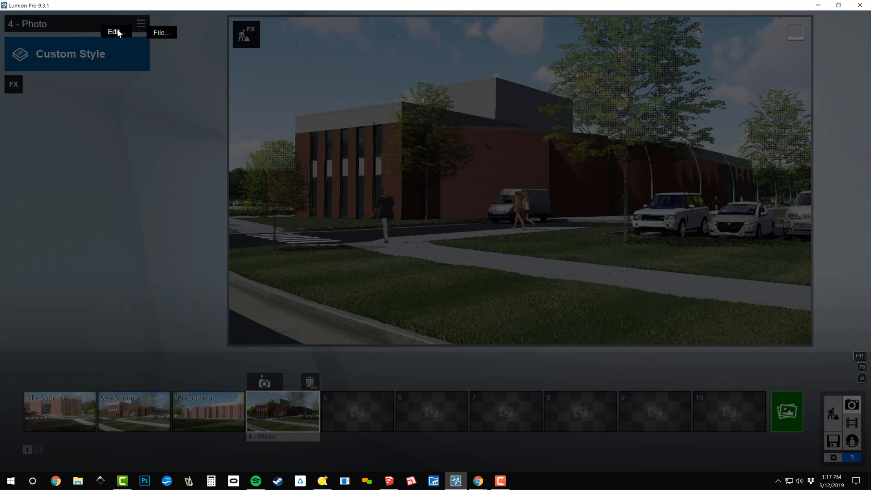
mouse_move(116, 32)
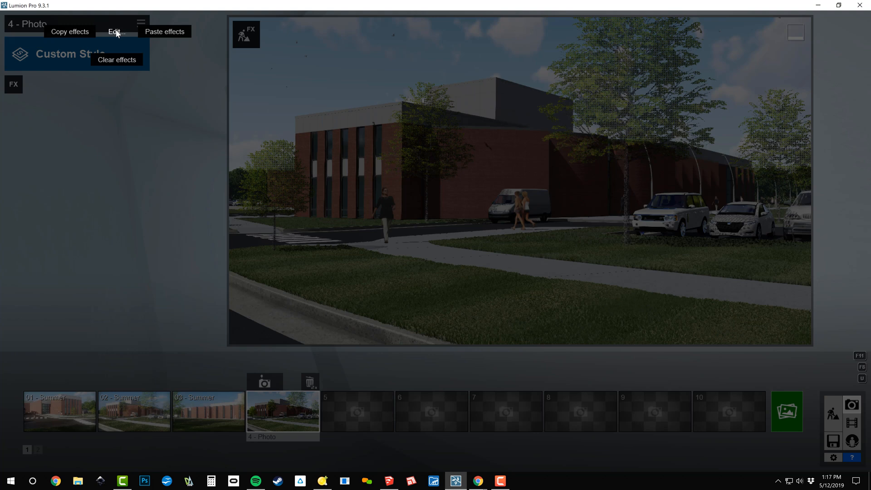
click(156, 32)
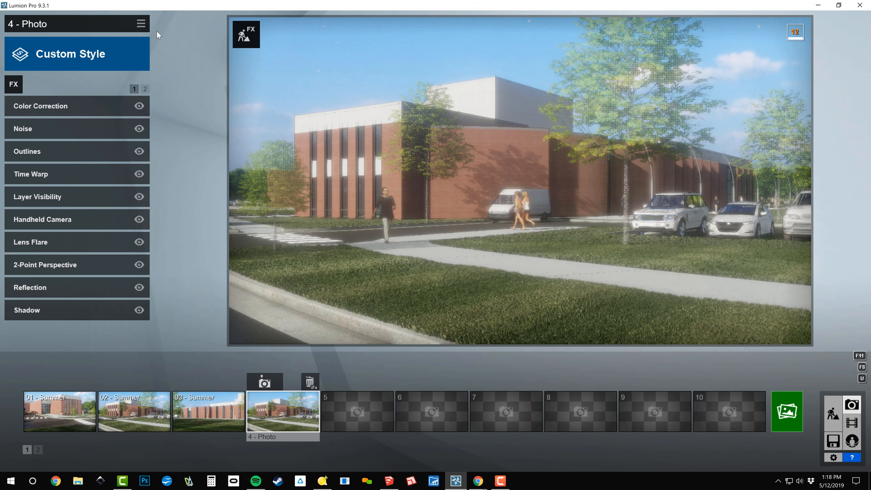
Step: Switch photo 4's Real Skies effect to the last sky in the Cloudy category and fine-tune its heading
mouse_move(253, 118)
click(145, 89)
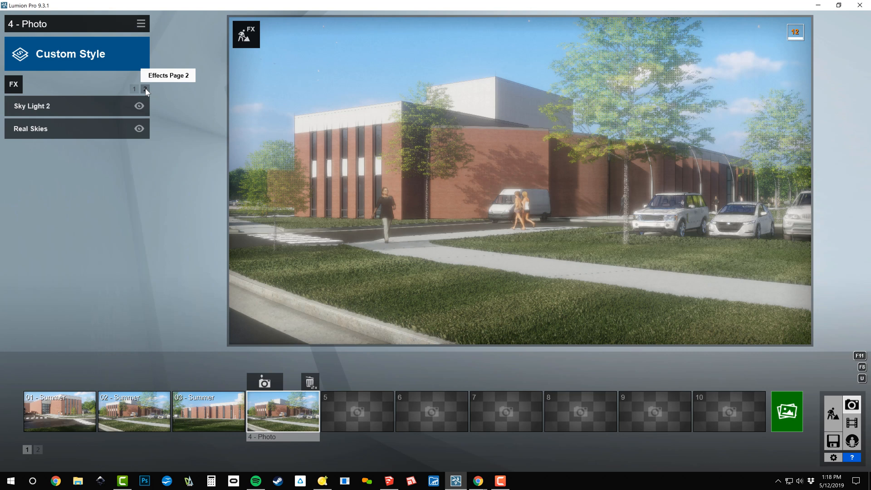
click(67, 129)
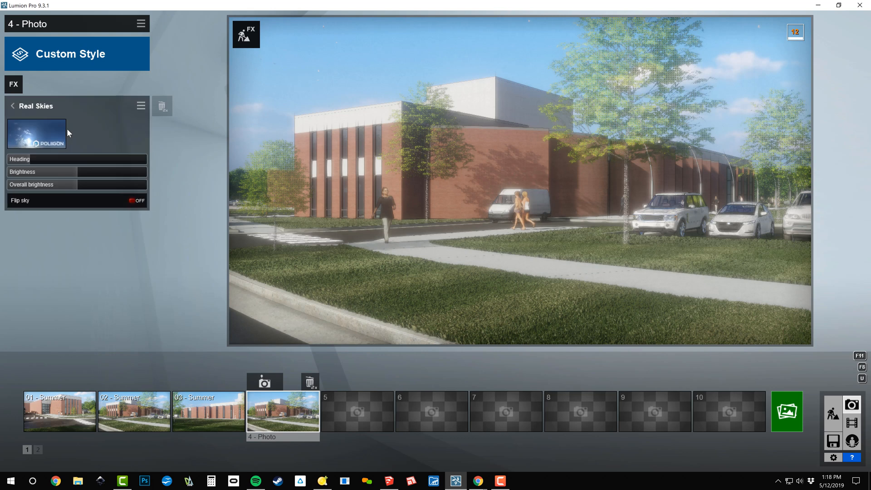
click(39, 130)
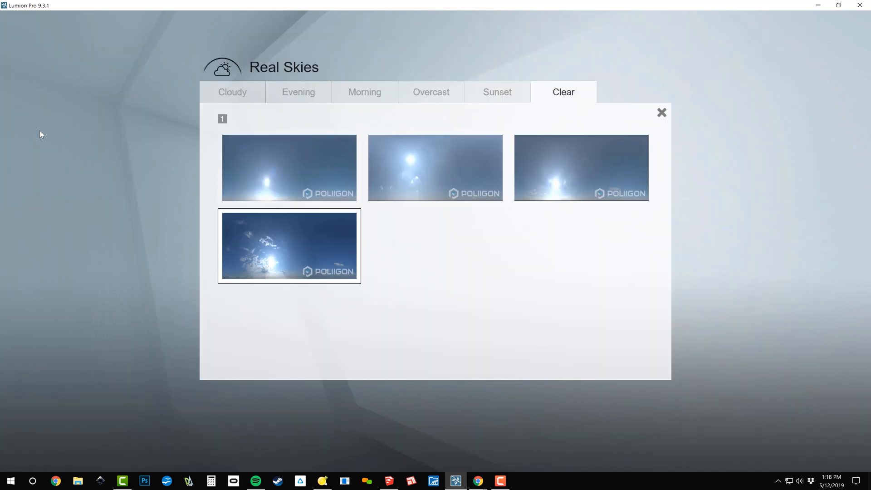
click(236, 91)
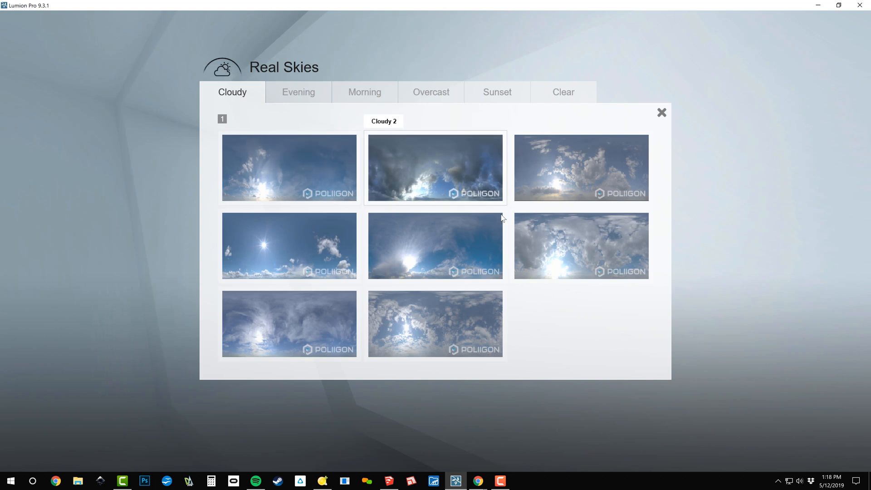
click(429, 330)
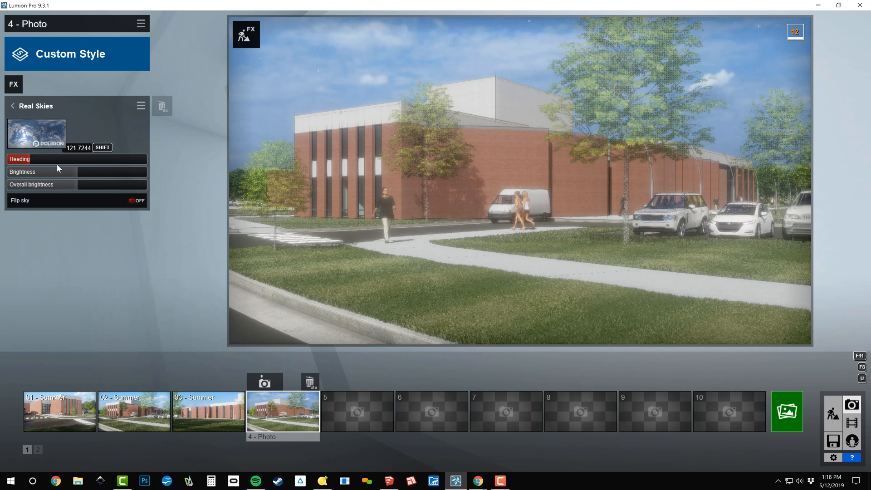
shift+drag(69, 162, 870, 178)
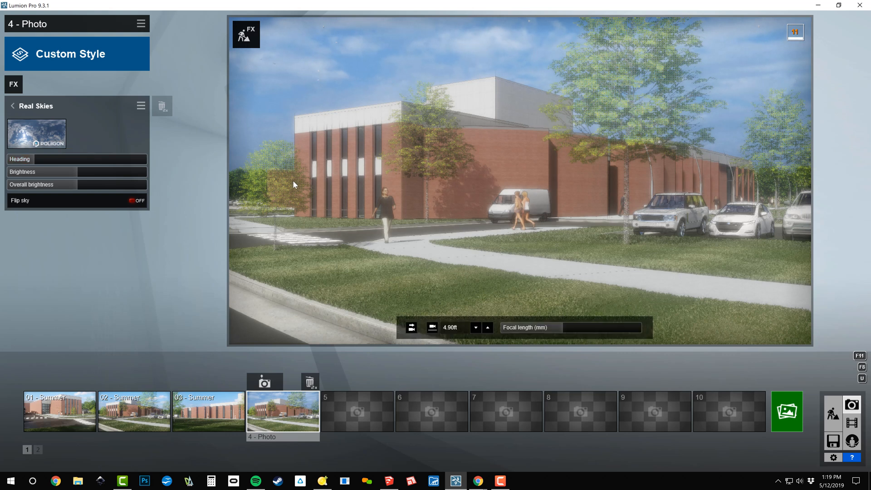
click(28, 105)
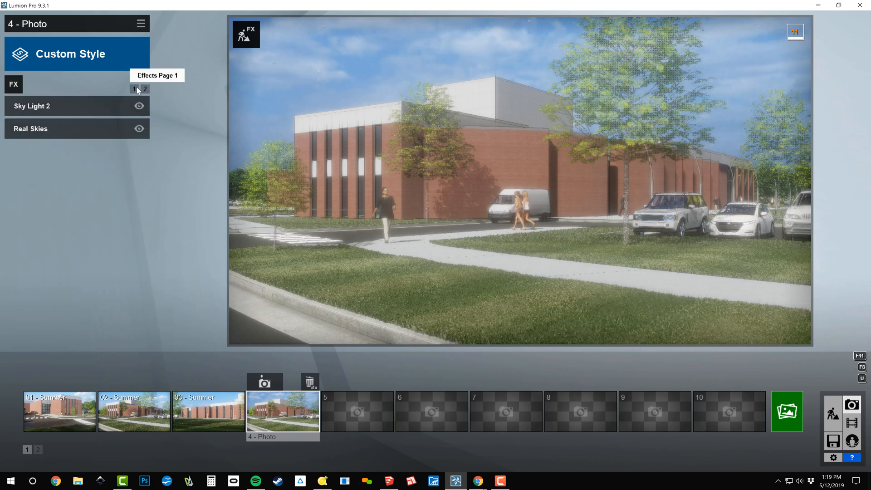
Step: Cool photo 4 by setting the Color Correction temperature to -0.1
click(136, 89)
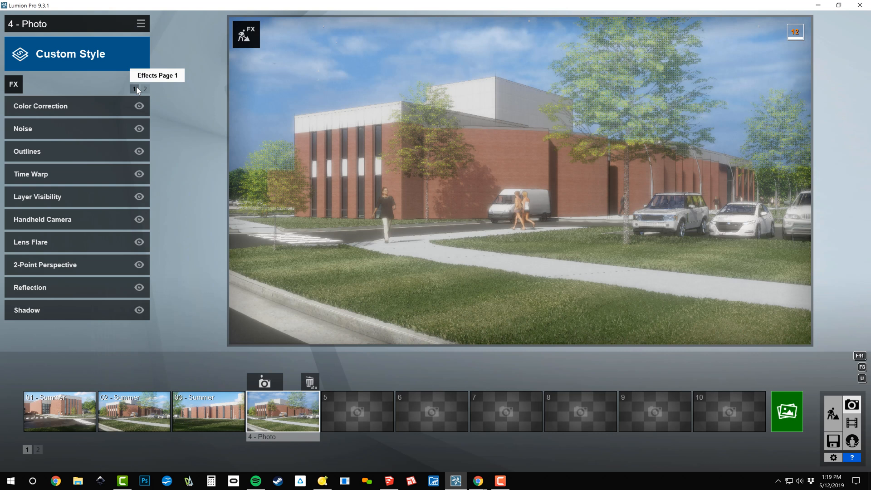
click(49, 109)
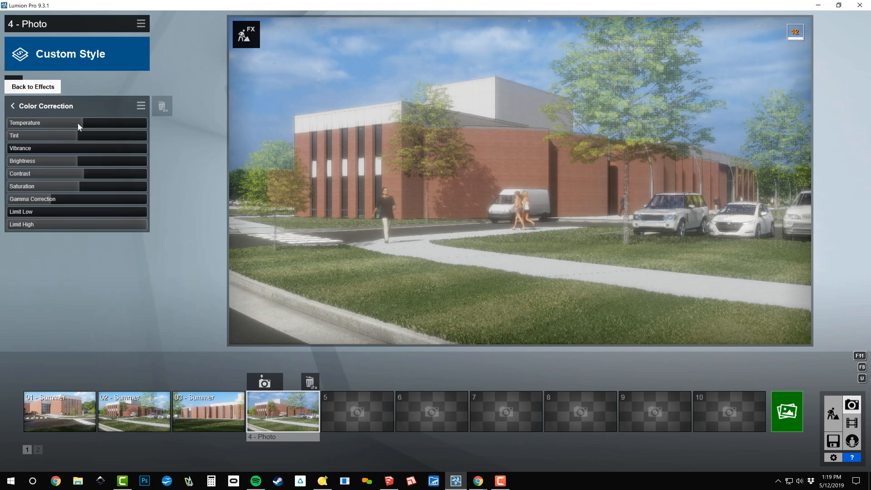
mouse_move(77, 123)
drag(77, 123, 75, 122)
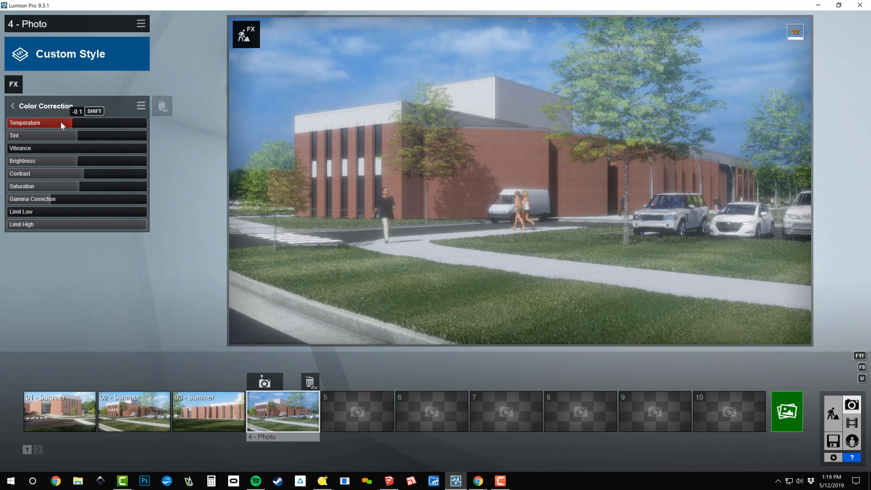
click(52, 107)
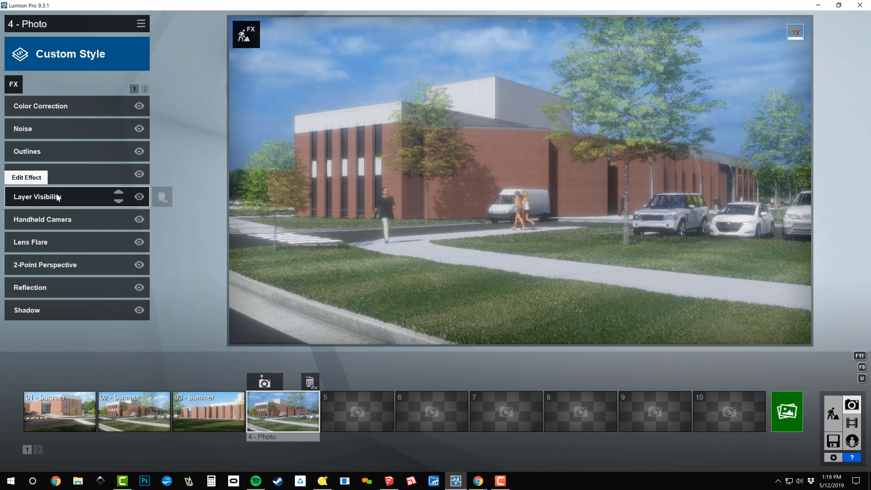
Step: Hide layer 5 and show layer 6 (Fall) in photo 4's Layer Visibility effect
click(58, 196)
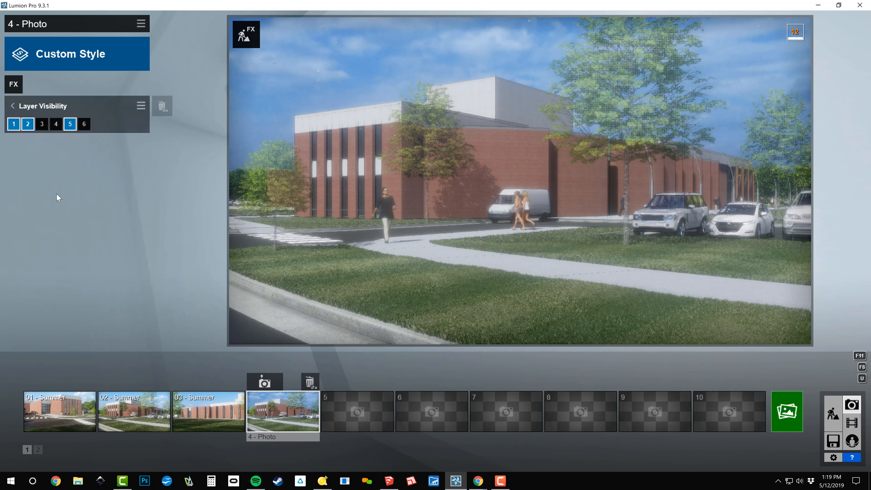
click(71, 124)
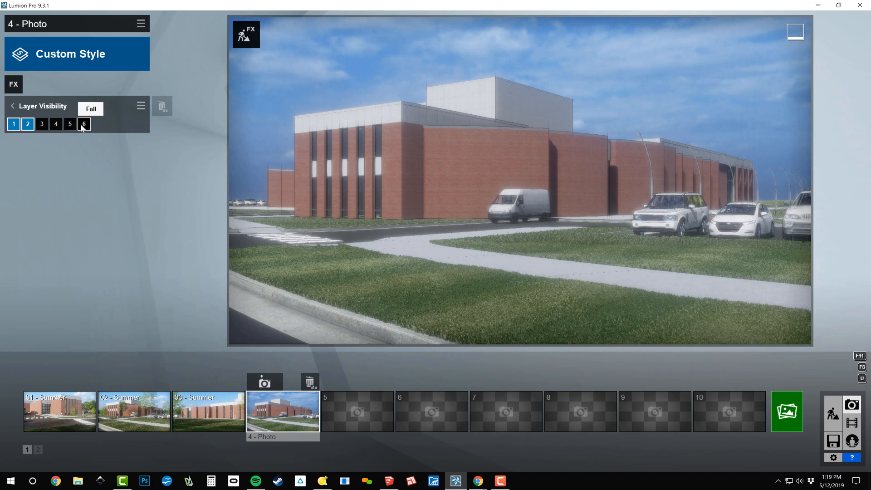
click(84, 124)
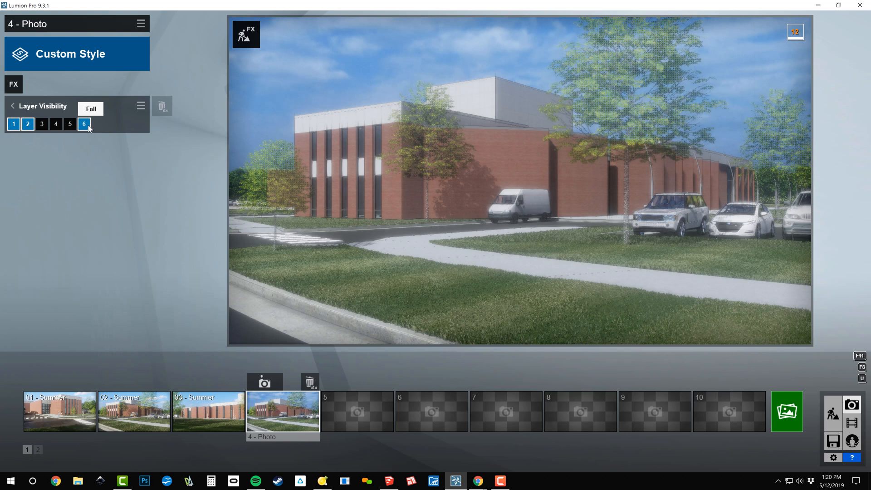
Step: Add the Autumn Colors effect from the Weather and Climate category to photo 4
click(11, 84)
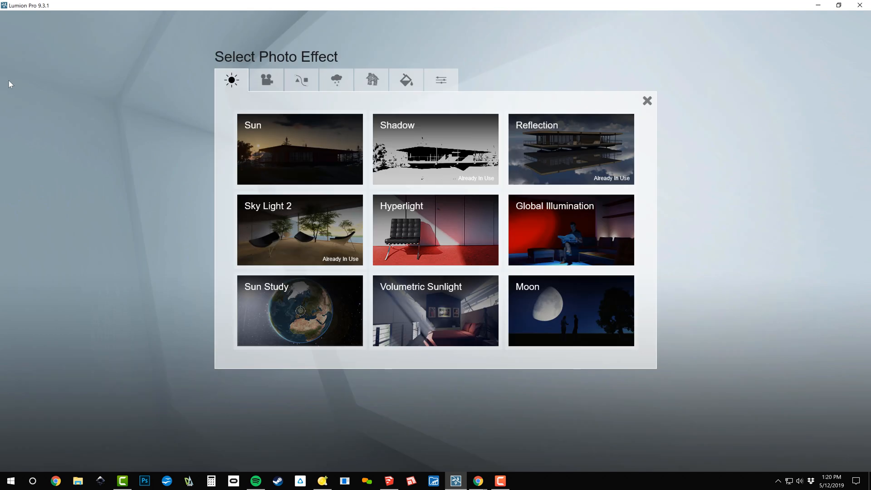
click(330, 86)
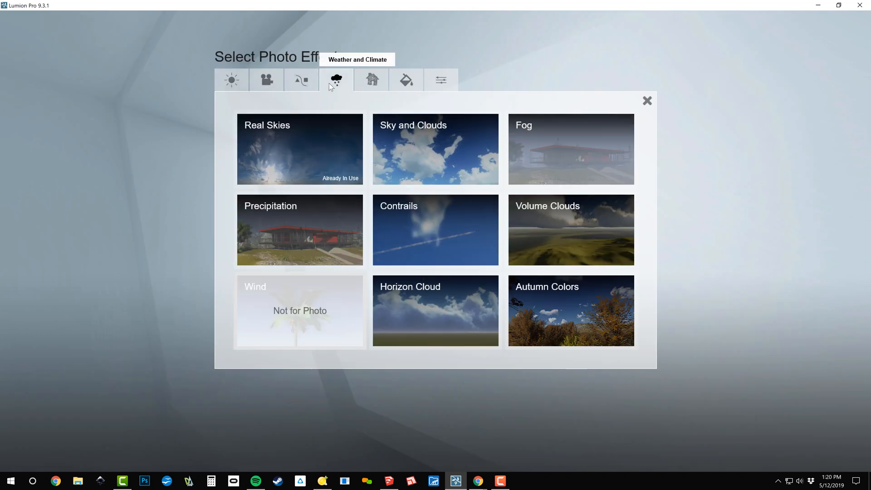
click(597, 328)
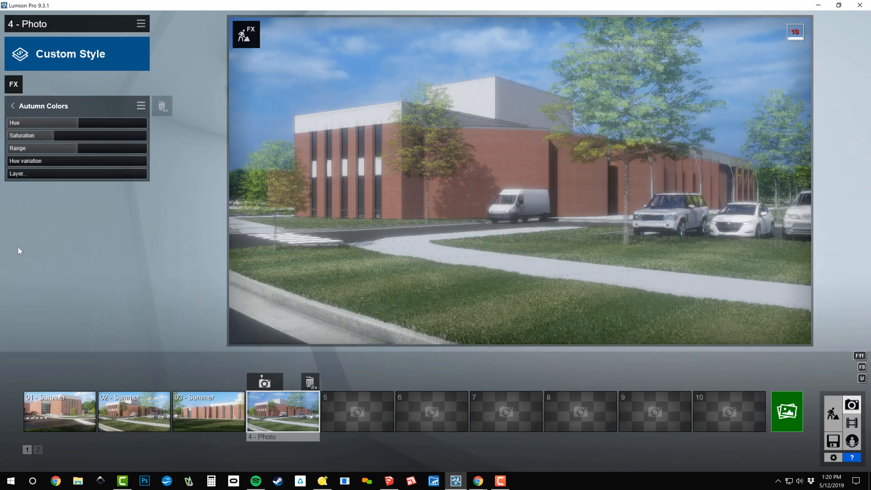
Step: Set the Autumn Colors effect to layer 6, checking the Fall layer's number in photo 4's Layer Visibility effect
key(shift)
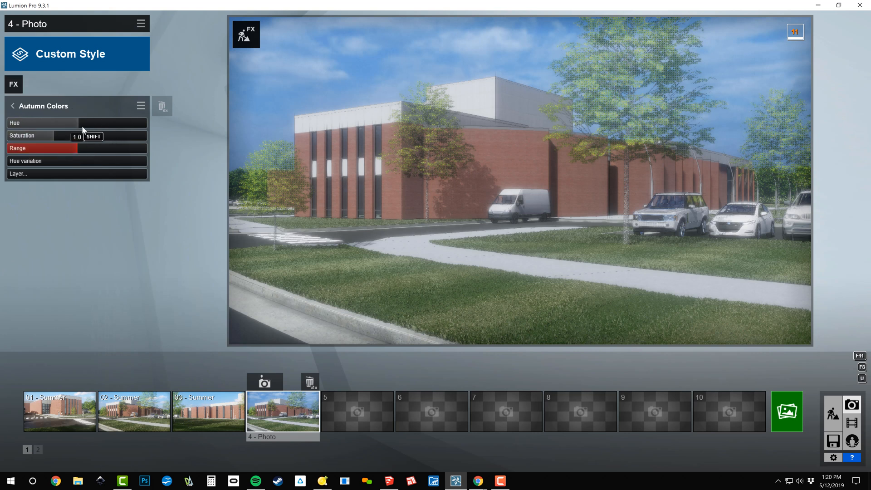
mouse_move(32, 176)
mouse_down()
mouse_move(53, 178)
mouse_move(44, 178)
mouse_up()
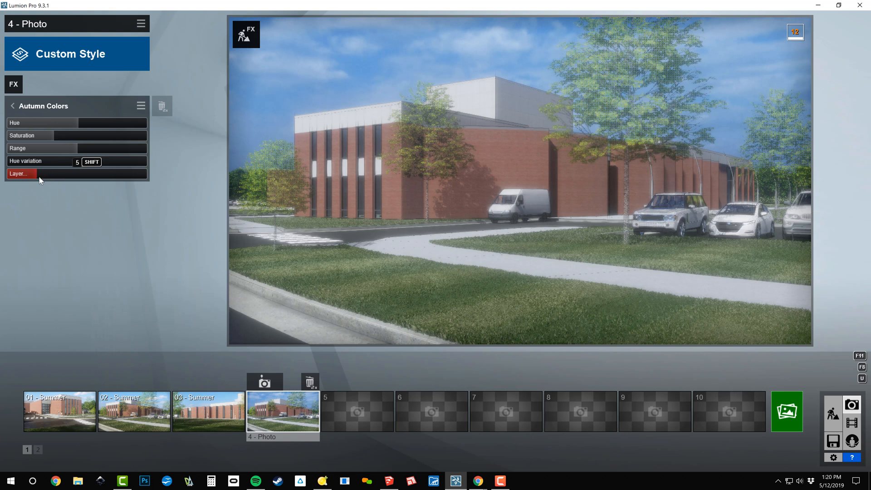
click(45, 108)
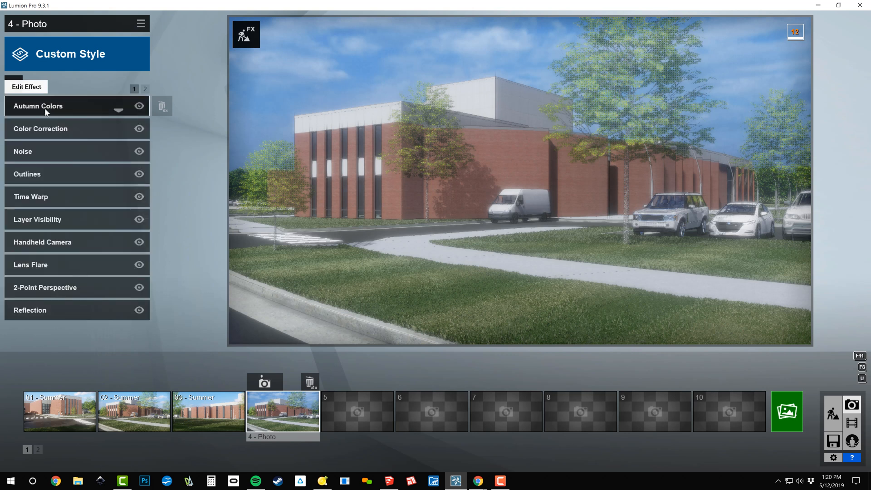
click(50, 223)
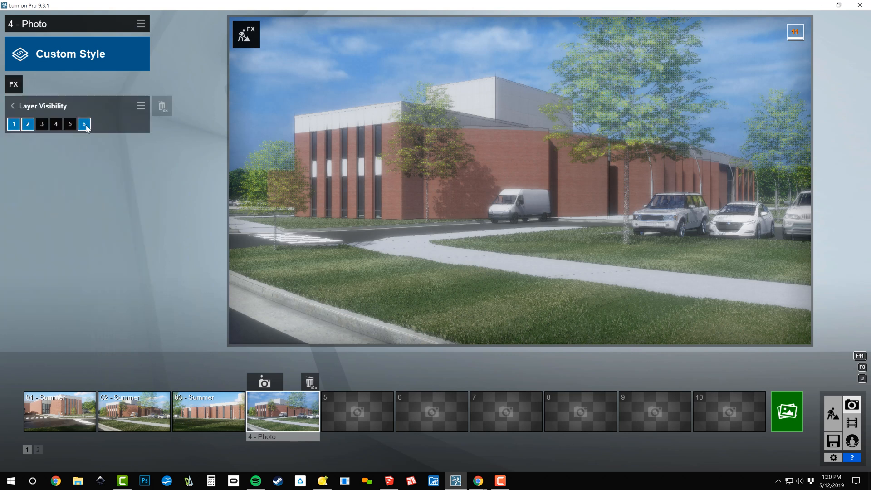
click(14, 85)
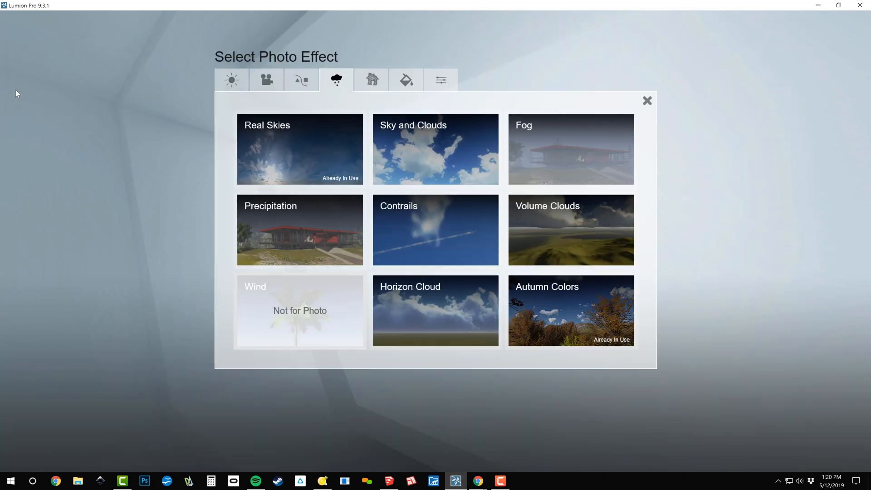
click(593, 305)
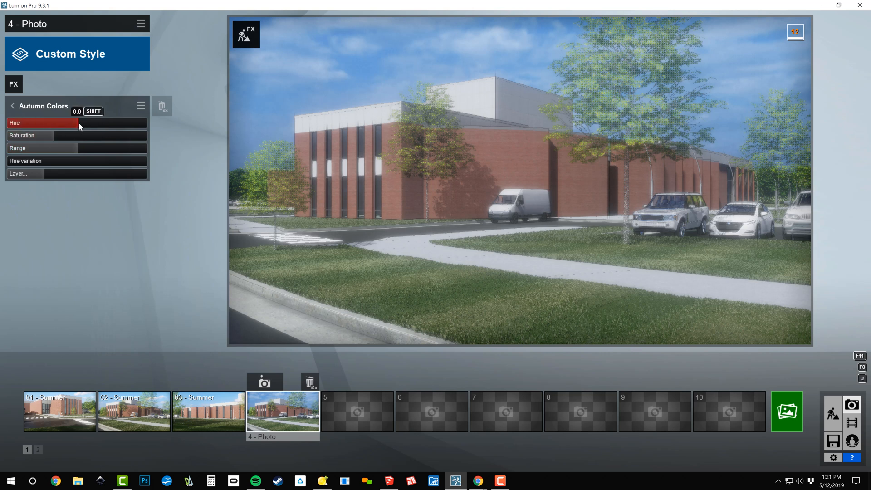
Step: Increase the Hue and Range of photo 4's Autumn Colors effect to turn the foliage golden orange
mouse_move(78, 123)
mouse_down()
mouse_move(140, 129)
mouse_move(70, 129)
mouse_up()
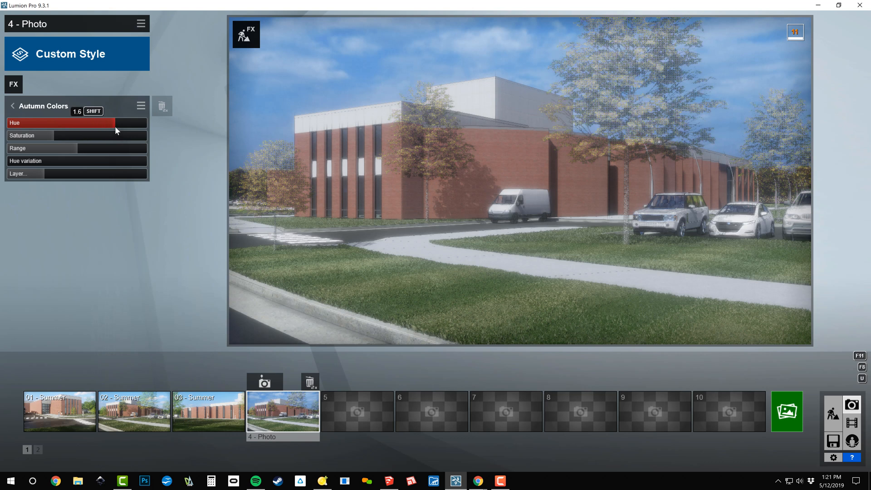
drag(115, 126, 153, 126)
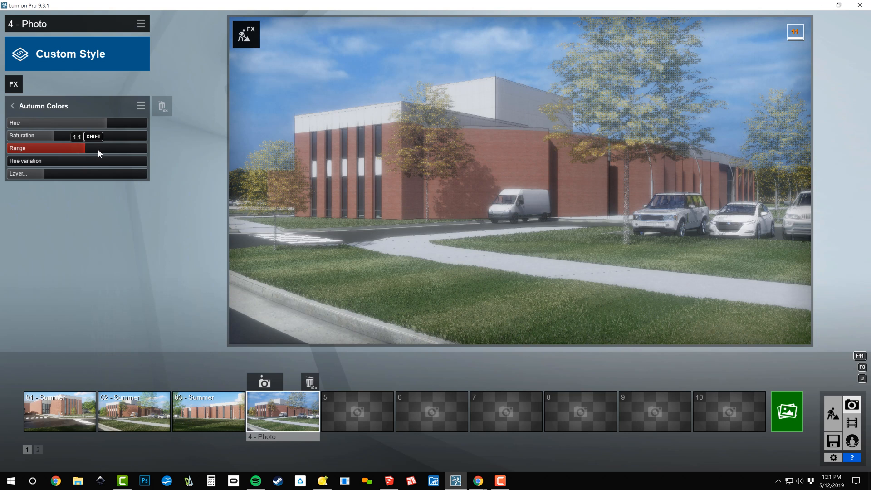
mouse_move(133, 146)
mouse_down()
mouse_move(18, 147)
mouse_move(146, 146)
mouse_move(120, 148)
mouse_up()
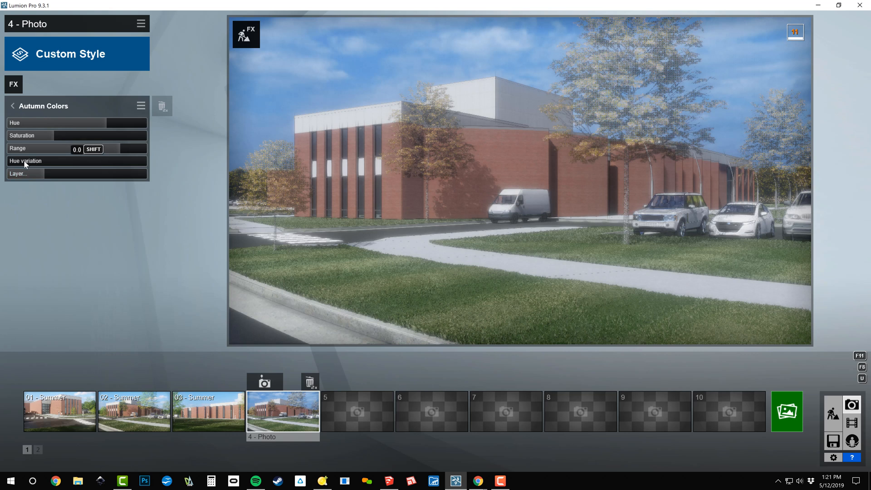
Step: Add slight Hue variation and raise the Saturation of photo 4's Autumn Colors effect to just below its maximum
mouse_move(25, 161)
mouse_down()
mouse_move(115, 161)
mouse_move(39, 165)
mouse_up()
click(66, 135)
drag(142, 135, 150, 135)
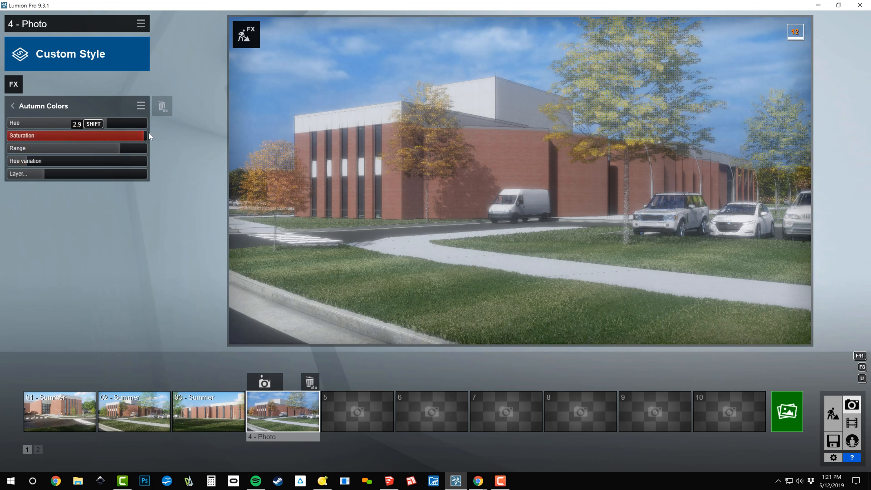
drag(94, 136, 97, 135)
Step: In Build mode near the sidewalk, hide layers 5 (Summer) and 4, and make layer 6 the active visible layer
click(832, 411)
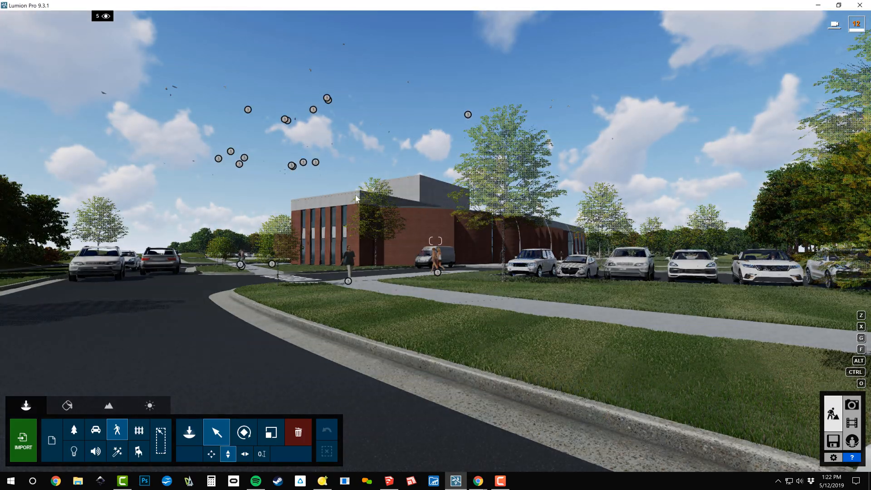
key(w)
right_drag(349, 191, 311, 180)
key(s)
key(q)
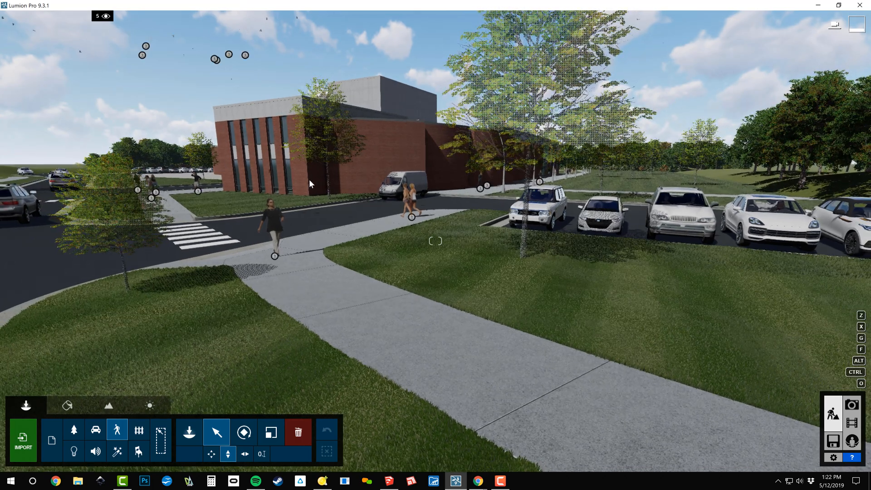
mouse_move(103, 18)
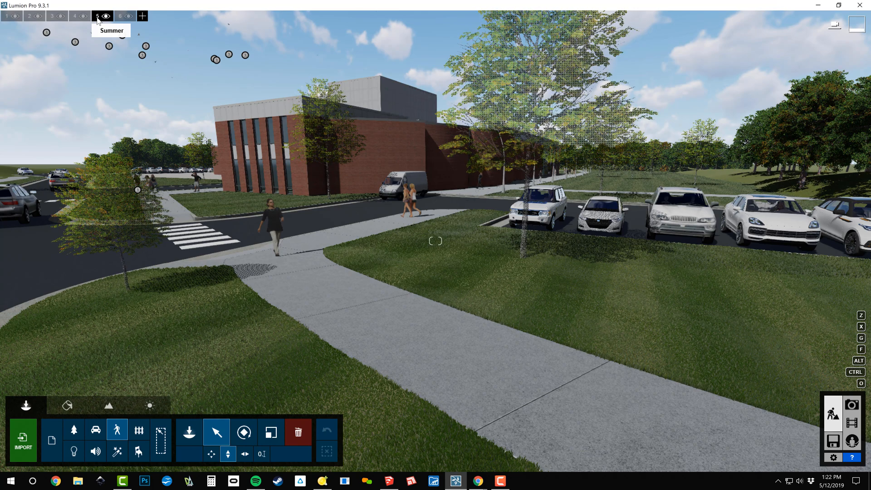
click(105, 16)
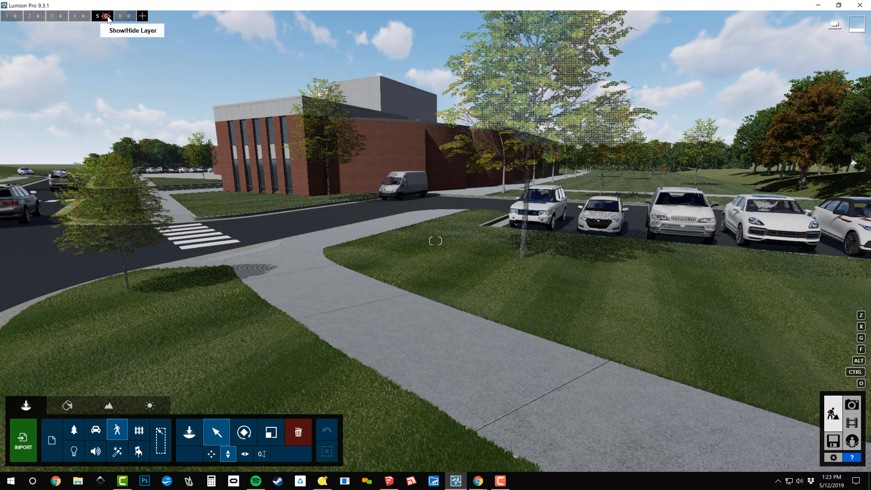
click(84, 17)
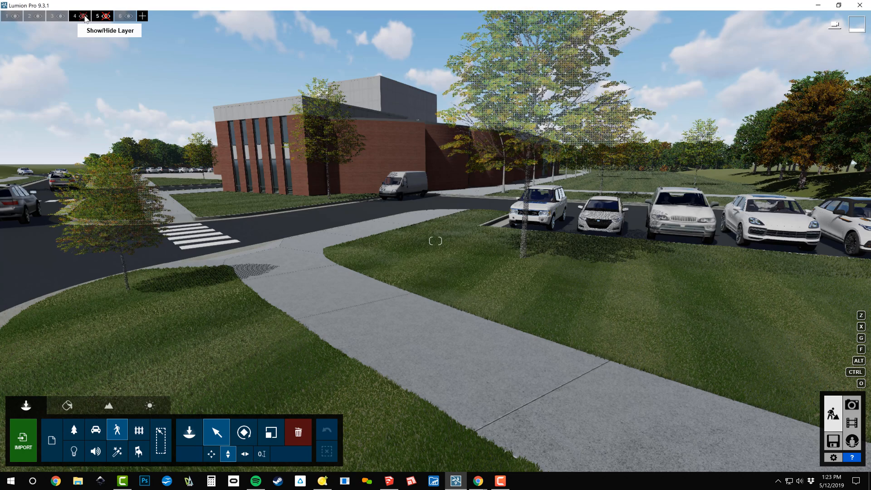
click(60, 16)
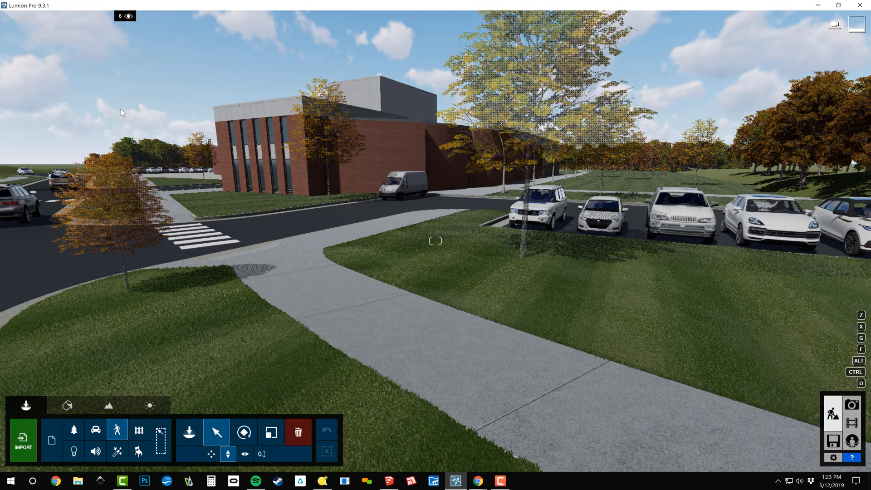
Step: Place People2D H Caucasian 0014 on the sidewalk near the van and a 2D woman in a tan jacket on the foreground sidewalk
right_drag(414, 217, 397, 228)
click(195, 433)
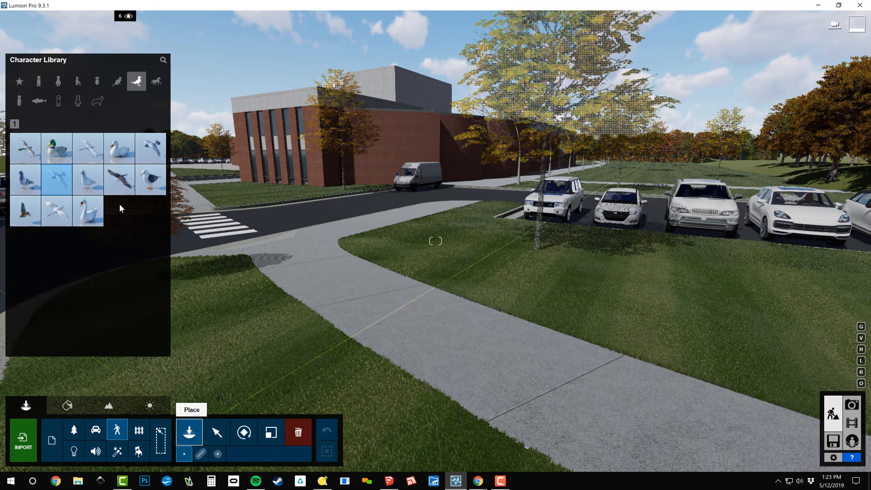
click(20, 101)
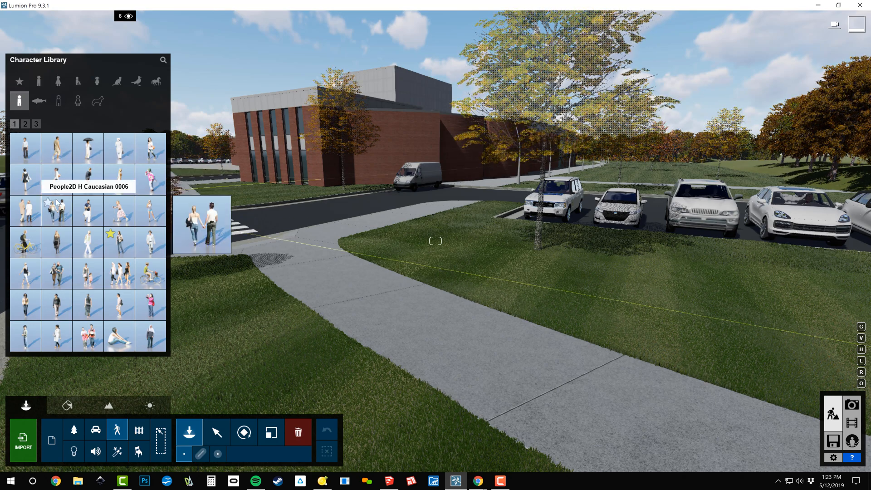
click(118, 249)
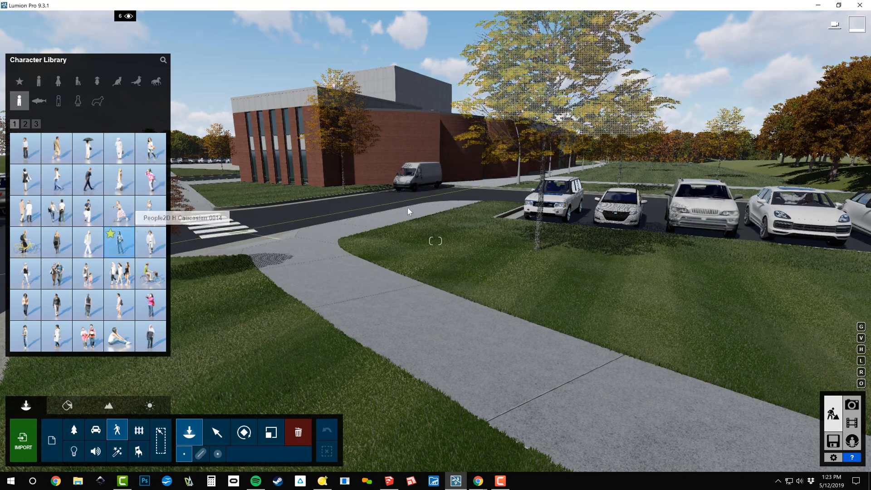
click(387, 222)
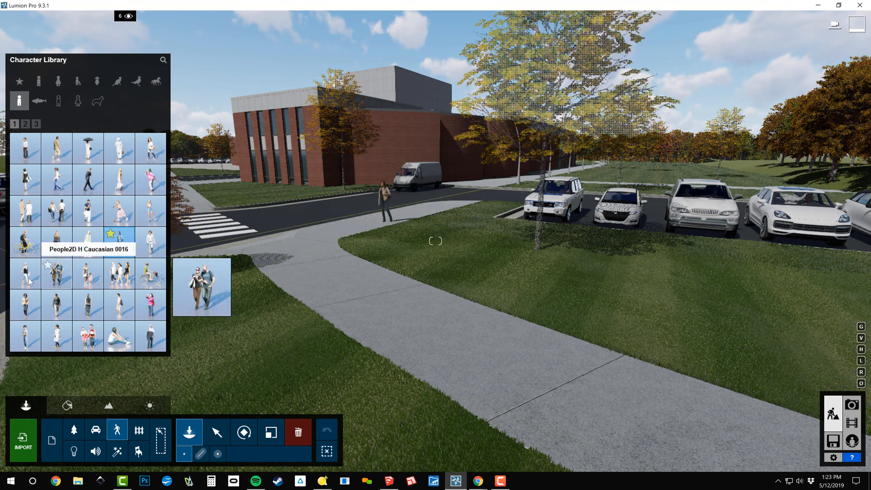
click(25, 305)
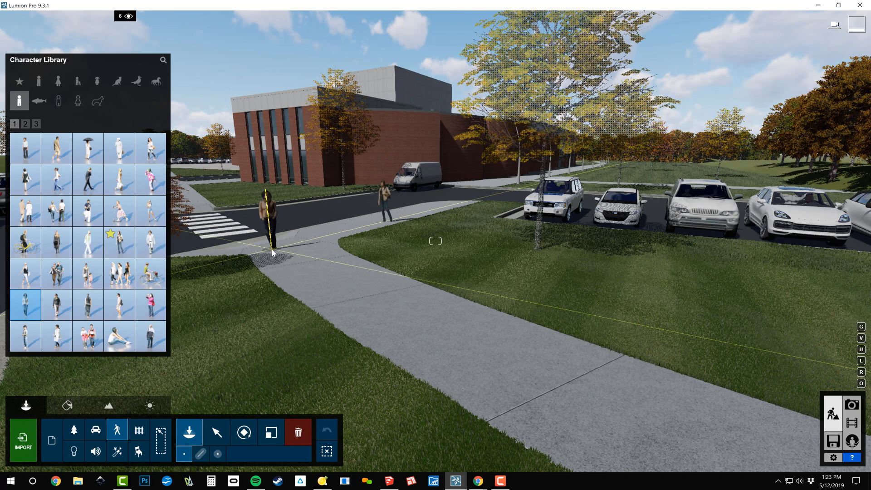
click(462, 307)
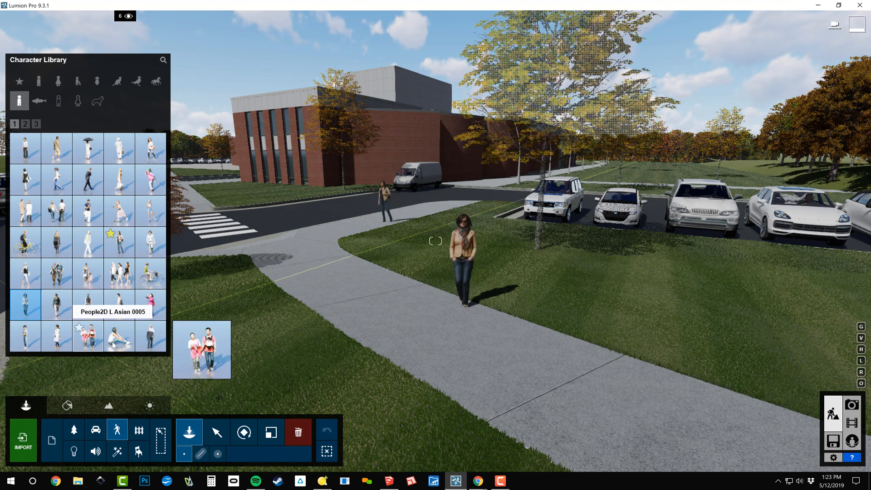
Step: Place a 2D pedestrian in a pink top beyond the crosswalk and People2D L Caucasian 0024 on the sidewalk by the van
click(25, 128)
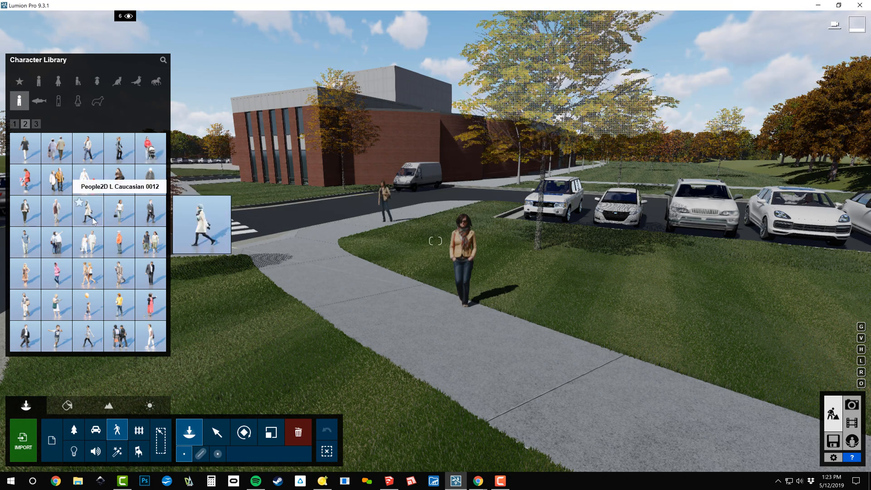
click(62, 278)
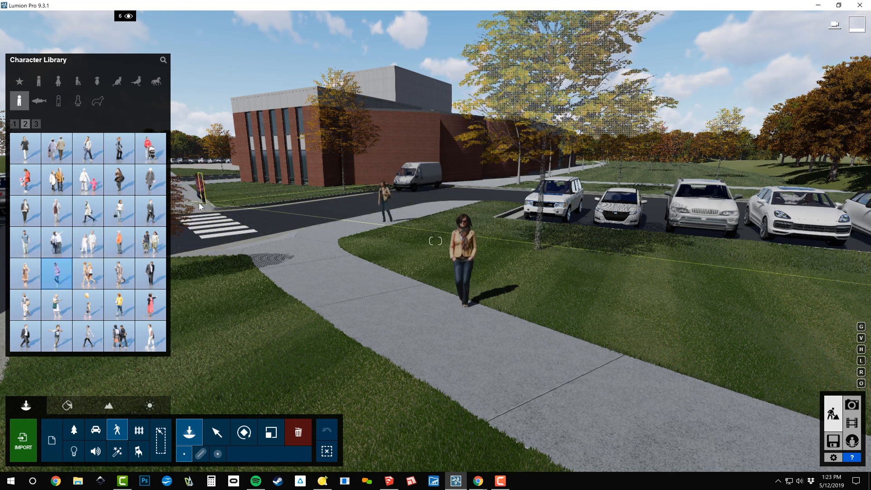
click(200, 207)
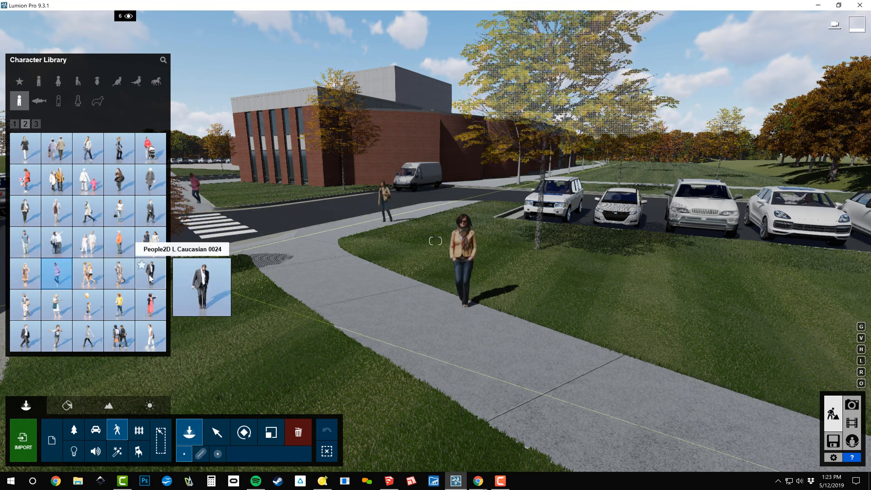
click(164, 271)
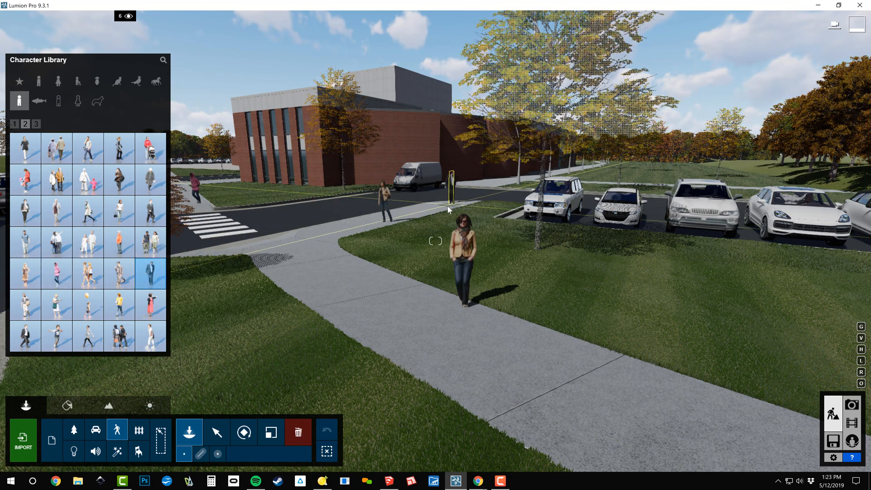
click(411, 217)
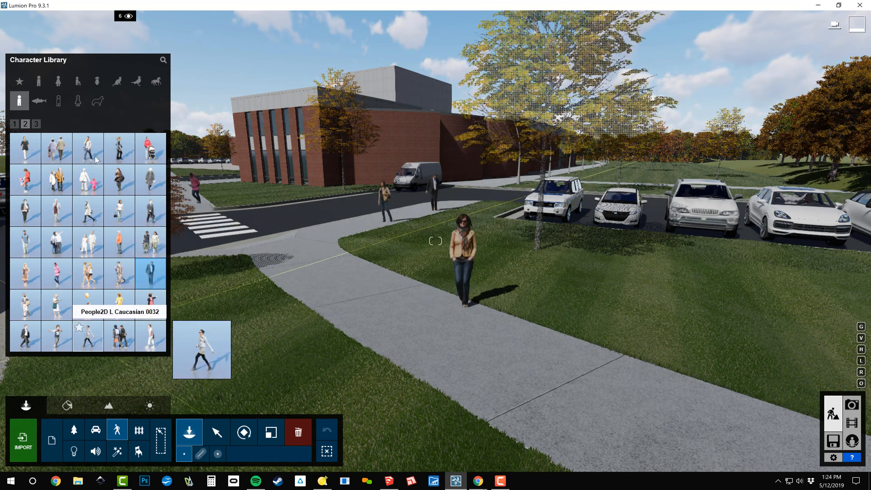
Step: Place People2D L Caucasian 0030 on the far walkway beside the building and finish placing people
click(36, 124)
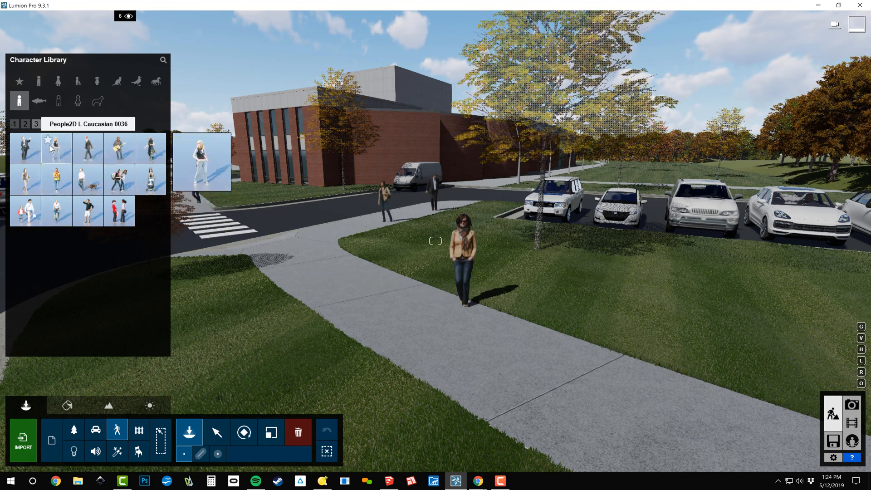
click(25, 124)
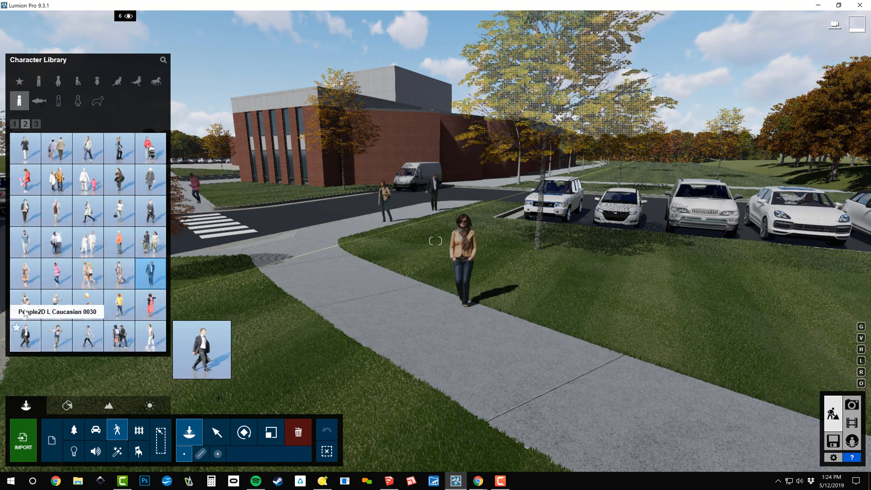
click(26, 337)
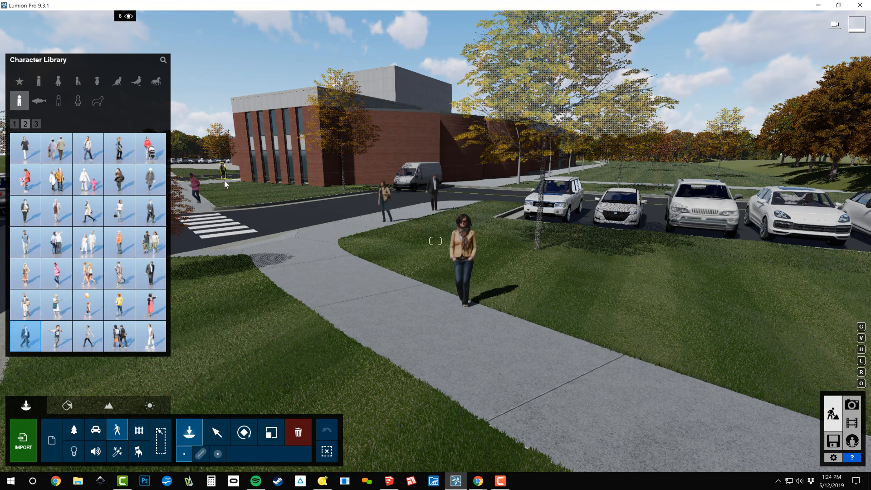
click(224, 182)
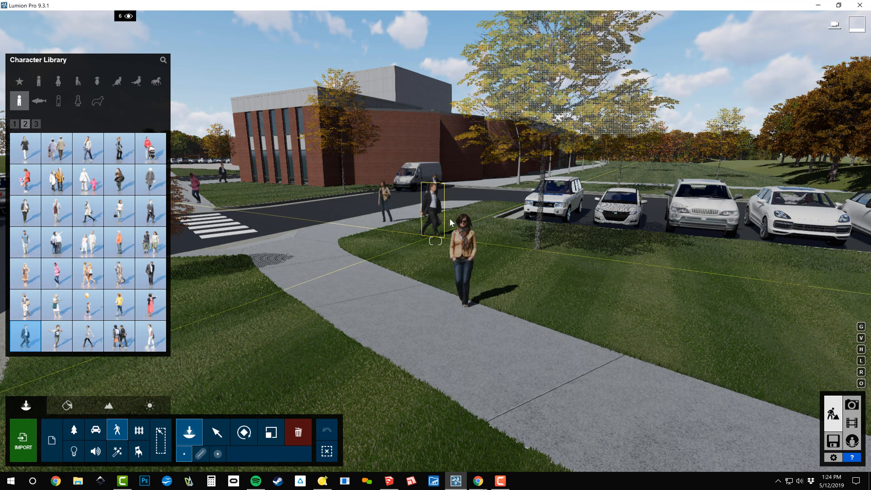
key(m)
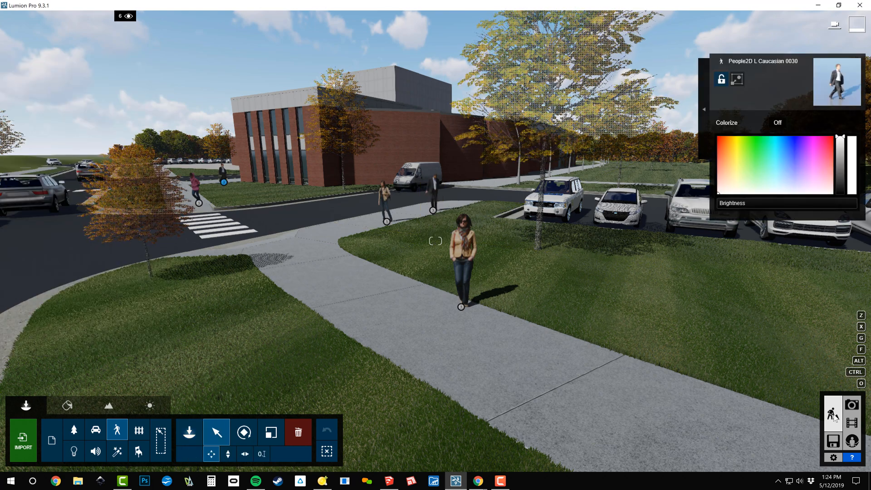
Step: Return to Photo mode and restore photo 4's saved camera view to review the added people
click(853, 406)
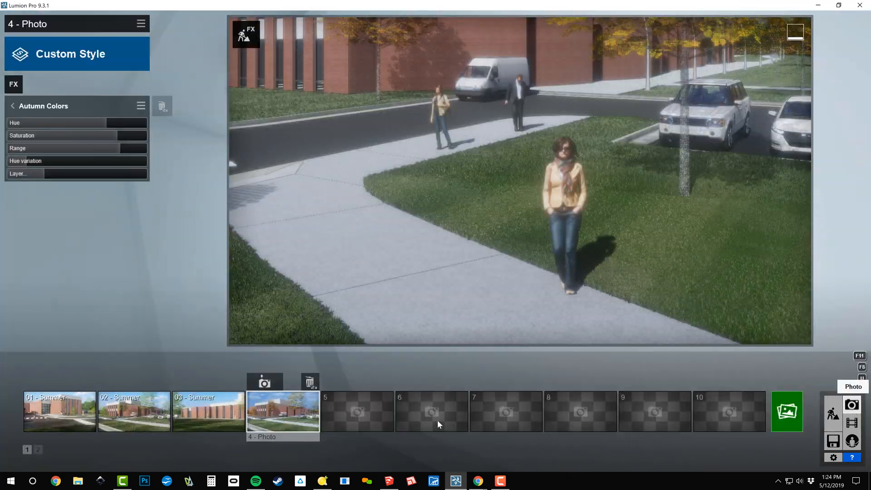
click(281, 413)
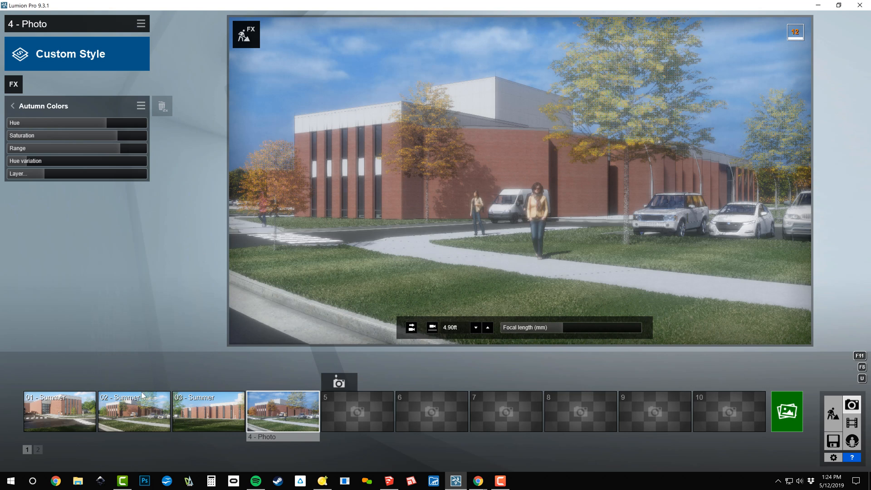
mouse_move(123, 417)
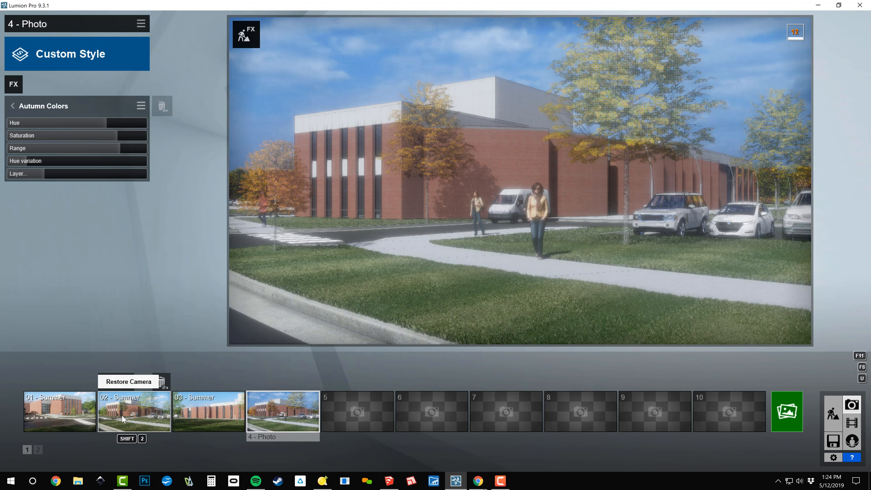
Step: Check the 02 - Summer photo, return to Build mode and move the pedestrian in pink farther down the walkway beyond the crosswalk
click(143, 424)
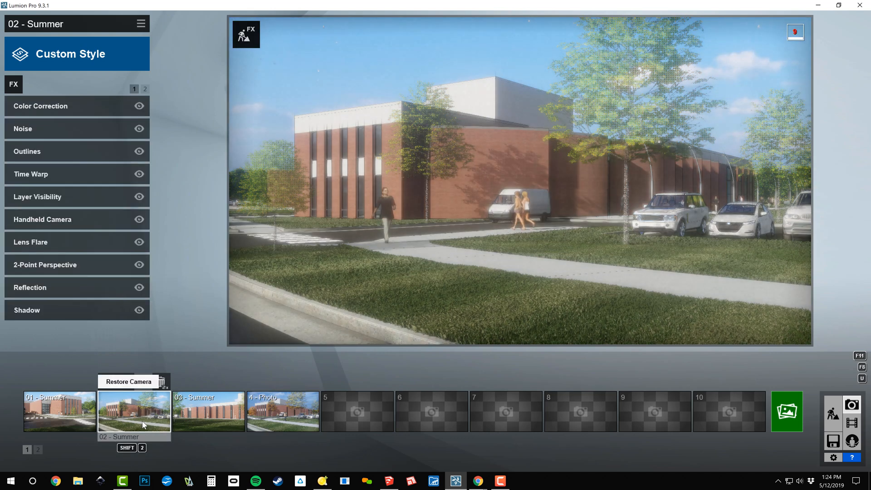
click(832, 414)
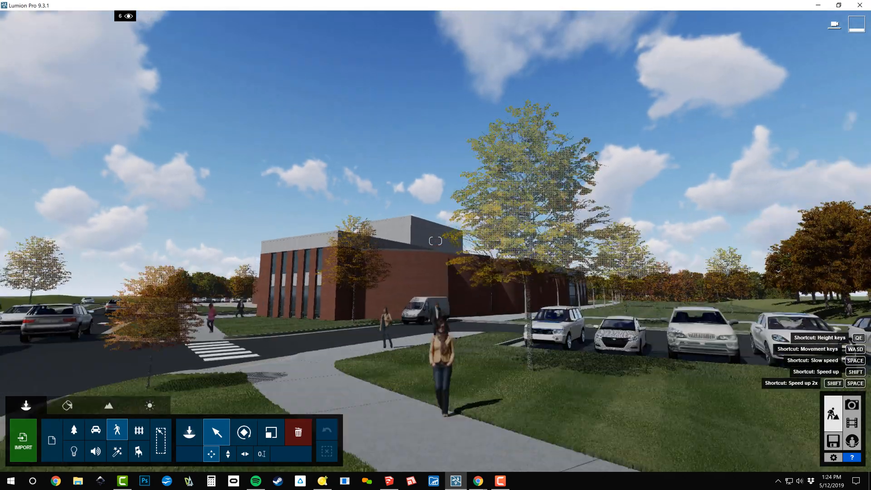
key(w)
right_drag(481, 254, 519, 384)
key(s)
key(s)
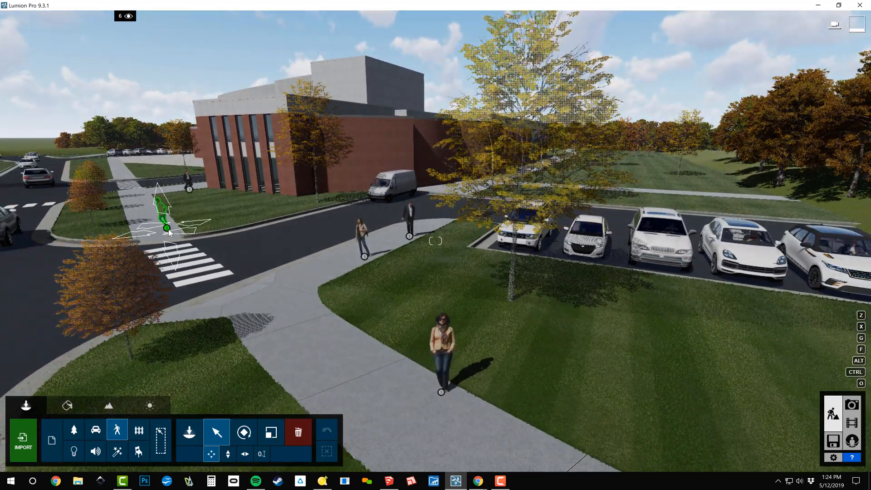
click(148, 209)
drag(146, 209, 133, 193)
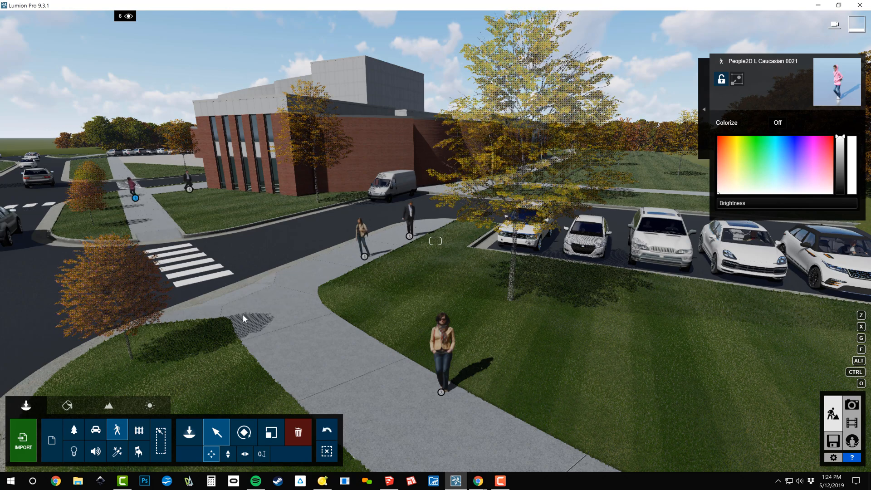
Step: Move the woman in the tan jacket back along the sidewalk toward the crosswalk and People2D H Caucasian 0013 to the walkway behind the van
click(440, 393)
drag(440, 392, 302, 305)
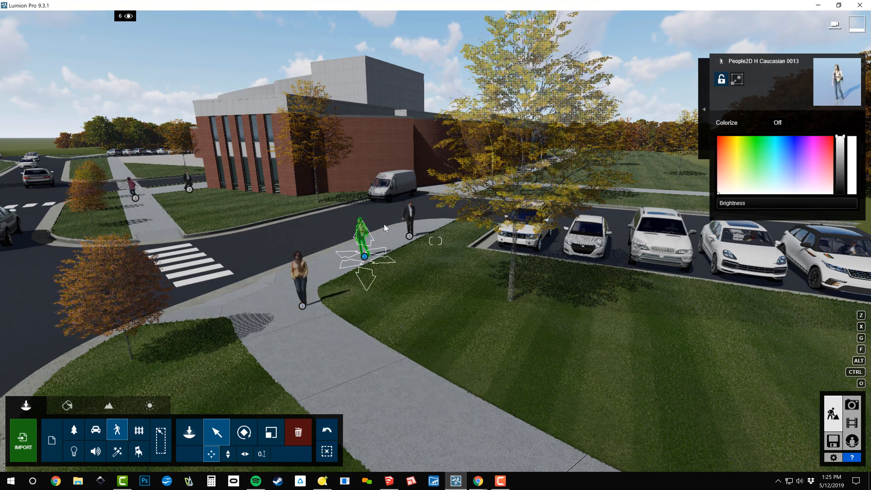
drag(364, 256, 428, 188)
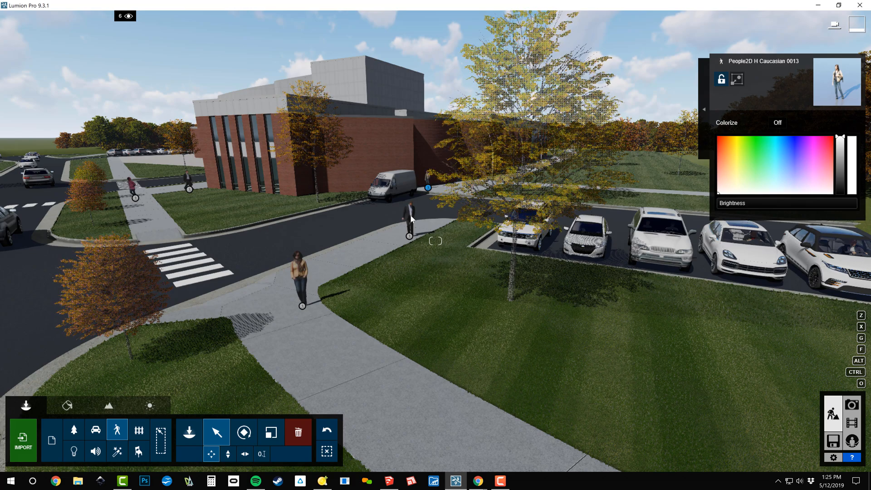
Step: Place a Leaves Maple Circle Large 001 pile around the trunk of the large tree by the parked cars, raised above the grass
right_drag(384, 182, 80, 404)
click(184, 433)
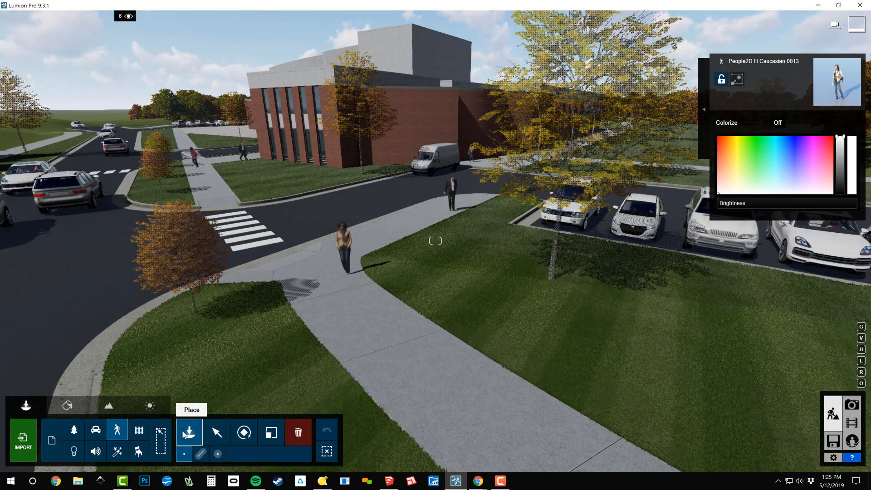
click(75, 432)
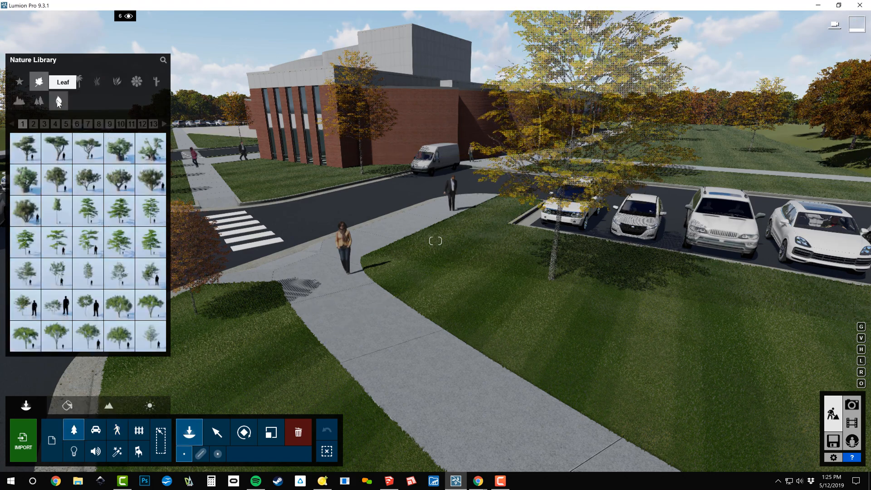
click(58, 102)
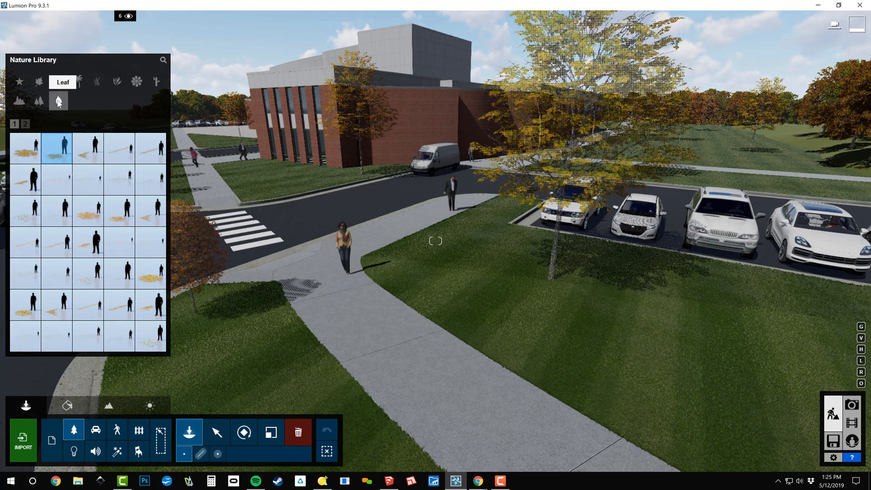
click(25, 124)
click(14, 124)
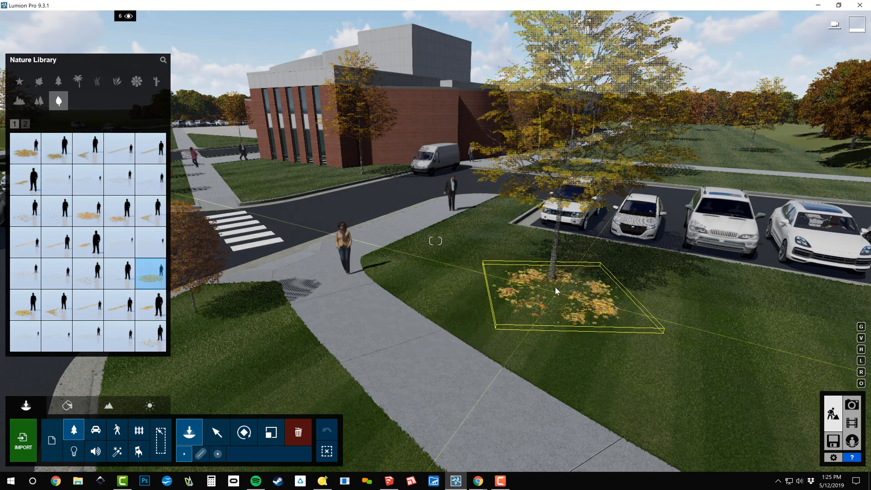
mouse_move(552, 282)
right_down()
mouse_move(626, 295)
mouse_move(639, 313)
mouse_move(606, 317)
mouse_move(554, 266)
right_up()
key(w)
key(w)
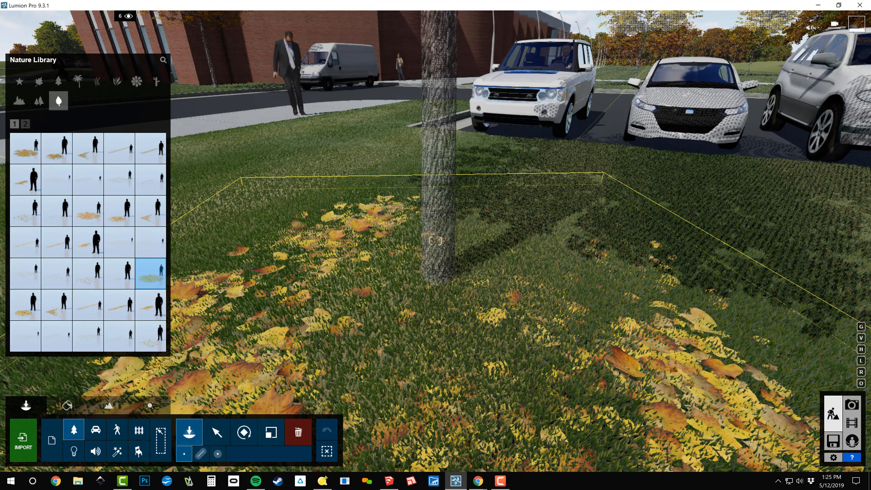
key(h)
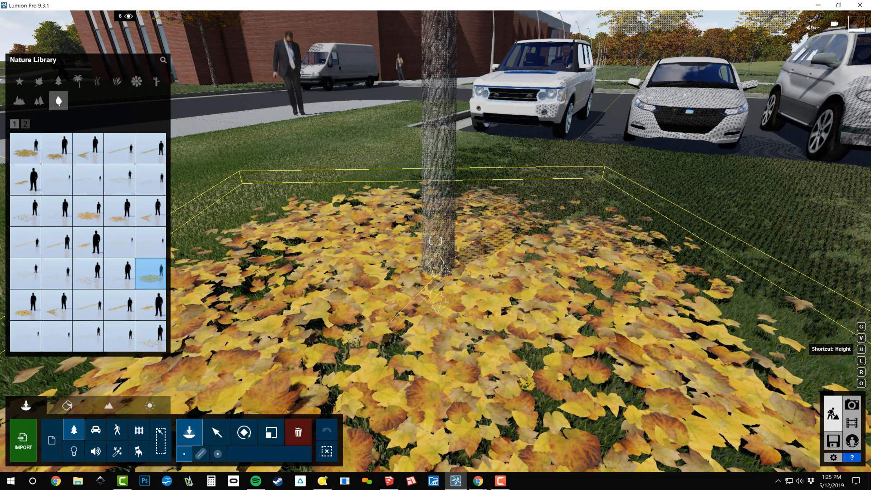
click(438, 288)
Step: Place a smaller circular leaf pile beneath the small orange tree at the curb corner and fine-tune its height in the grass
key(s)
right_drag(438, 288, 343, 218)
key(s)
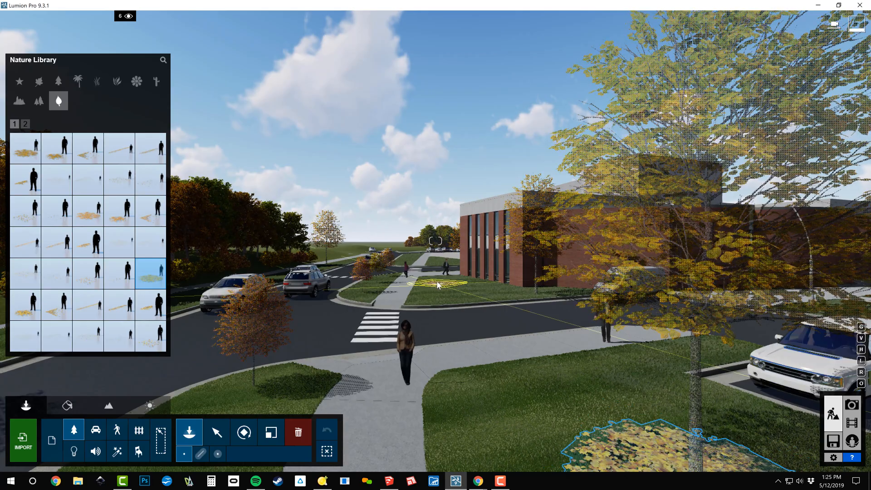
right_drag(421, 281, 546, 360)
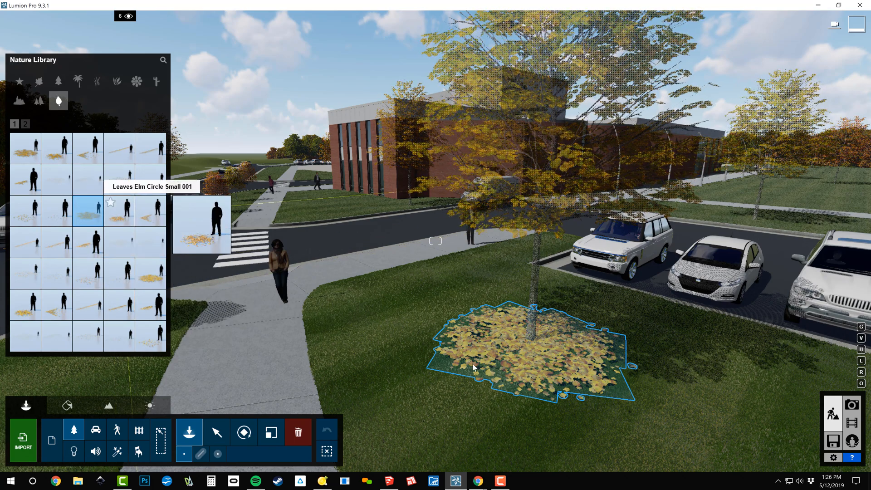
click(119, 211)
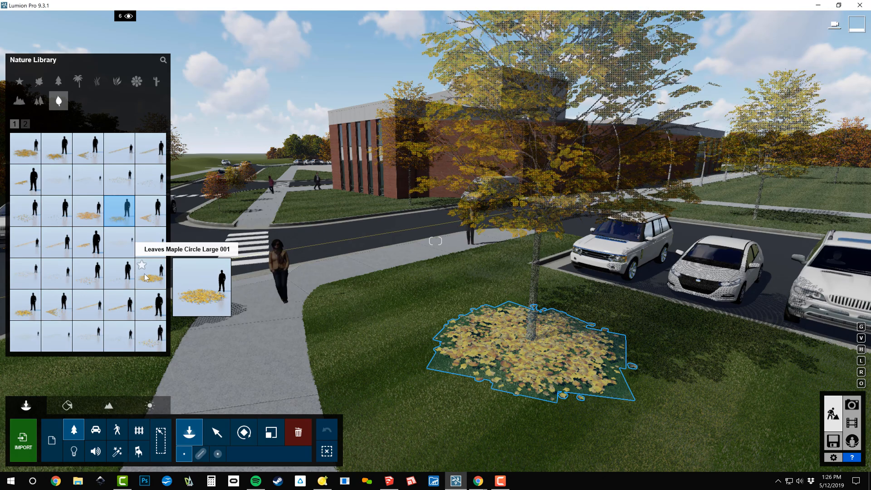
click(146, 278)
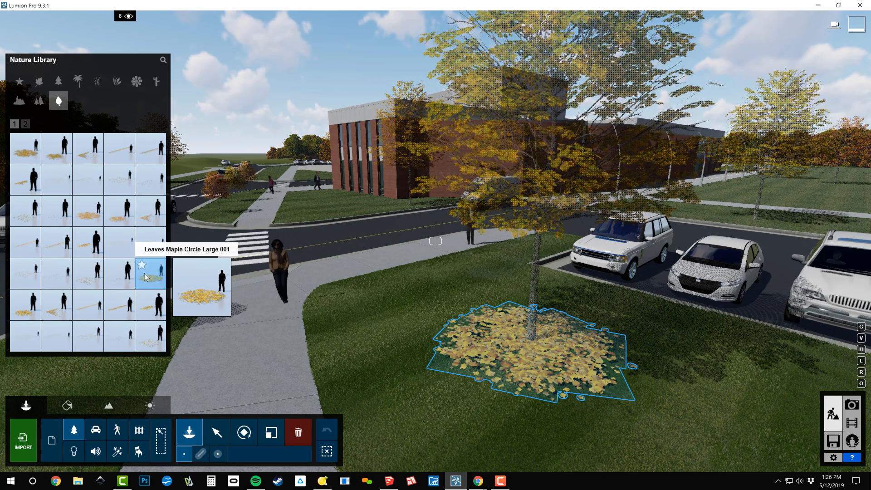
click(25, 305)
key(w)
right_drag(337, 218, 234, 204)
right_drag(372, 226, 326, 279)
key(w)
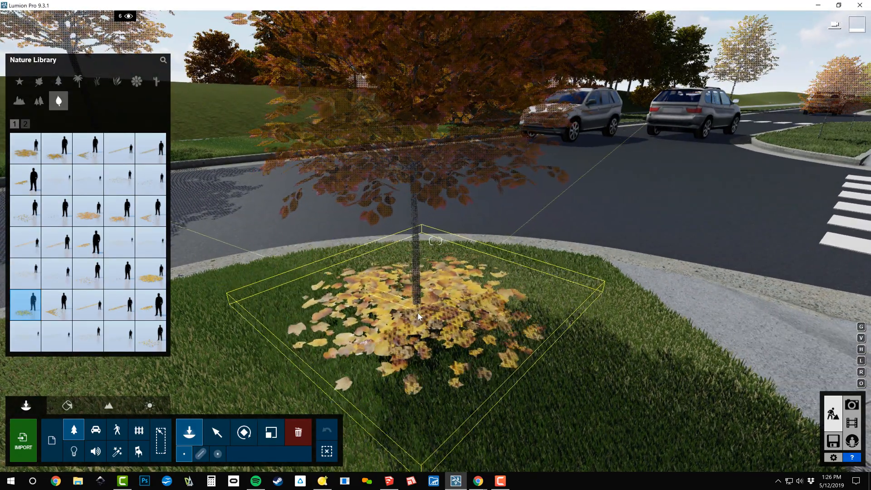
click(417, 313)
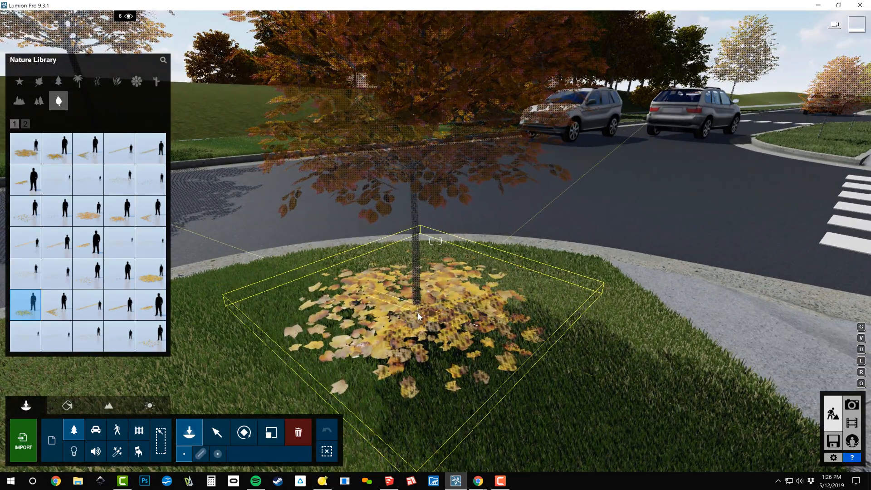
key(h)
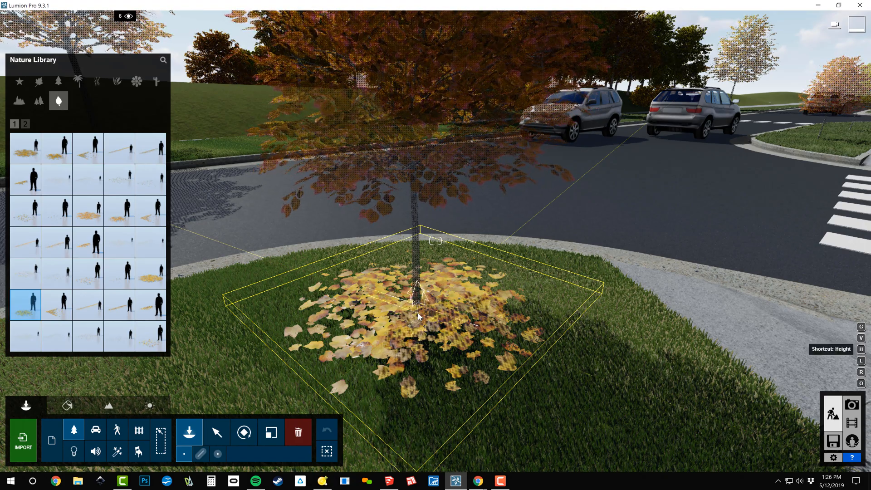
mouse_move(418, 313)
mouse_down()
mouse_move(417, 294)
mouse_move(420, 316)
mouse_up()
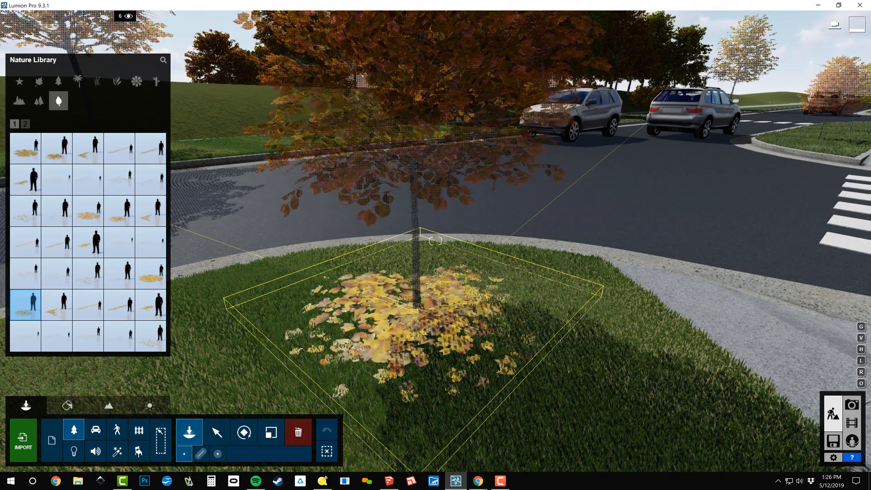
Step: Add the same small leaf pile beneath the tree beside the building and the three small trees along the sidewalk beyond the crosswalk
right_drag(426, 303, 714, 255)
key(w)
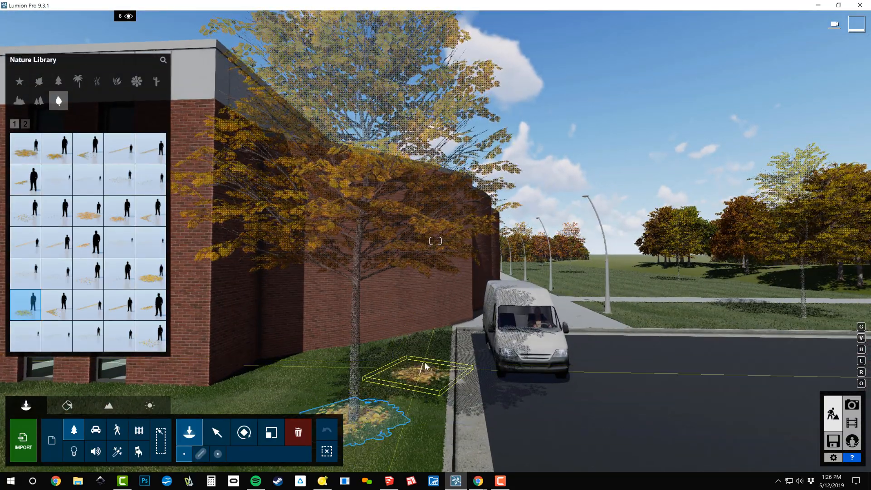
key(s)
right_drag(424, 367, 182, 390)
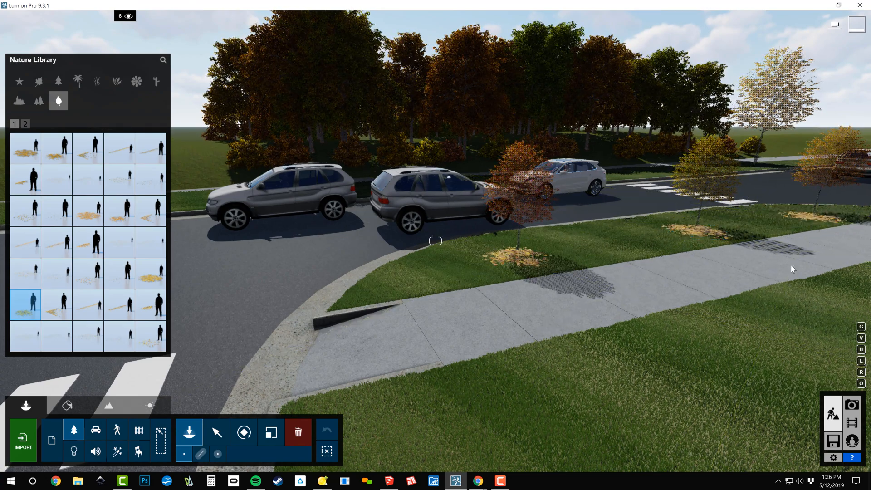
Step: Place a rotated Leaves Birch Square Large patch on the road between the crosswalk and the gray cars
right_drag(791, 269, 399, 268)
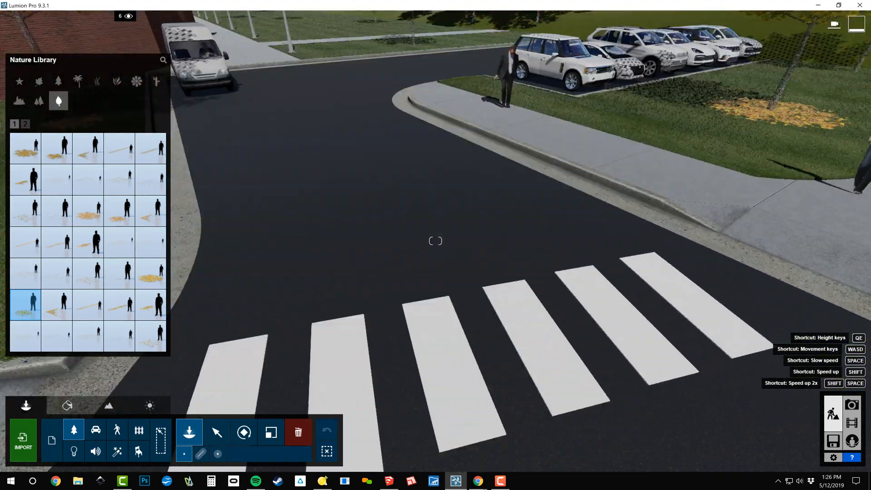
key(d)
right_drag(798, 283, 735, 315)
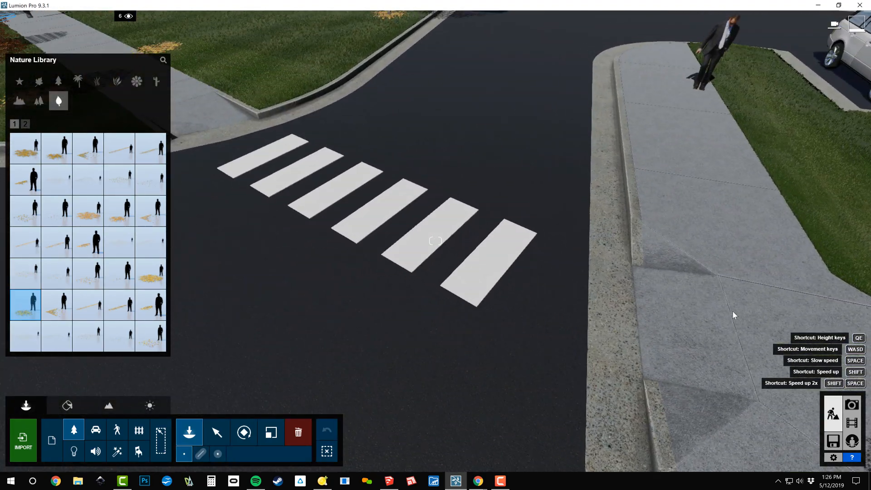
scroll(735, 313, down, 5)
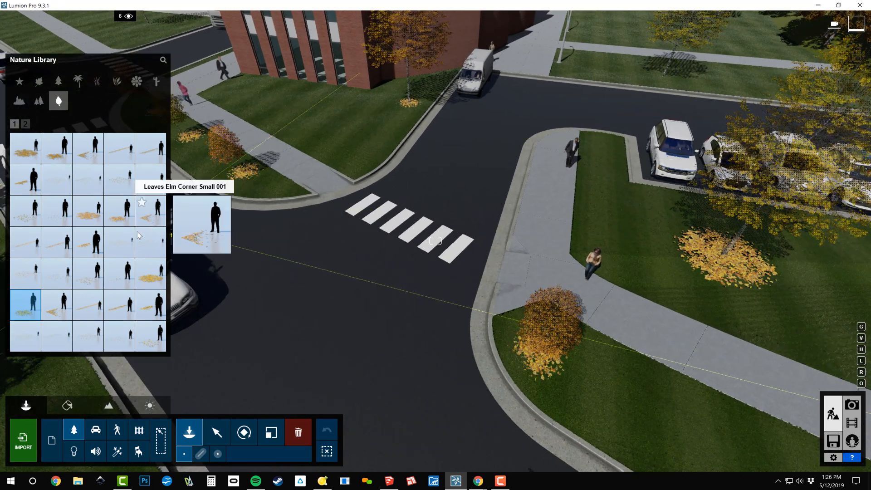
click(24, 277)
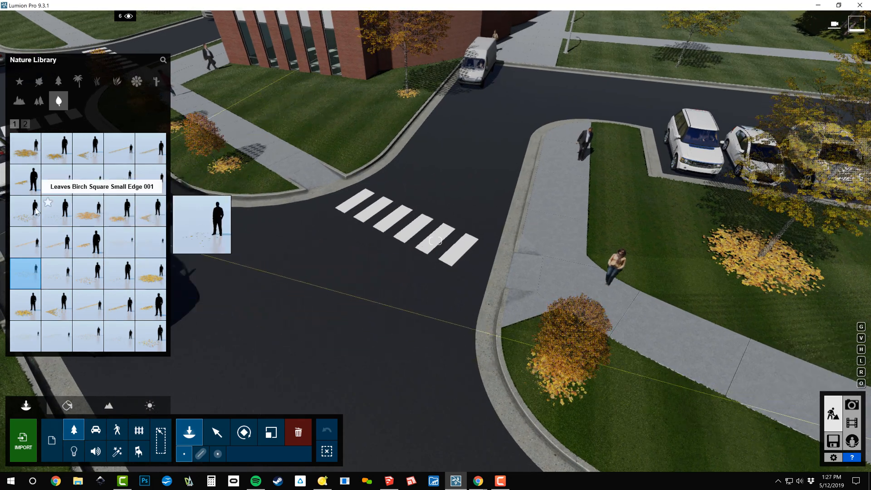
click(62, 180)
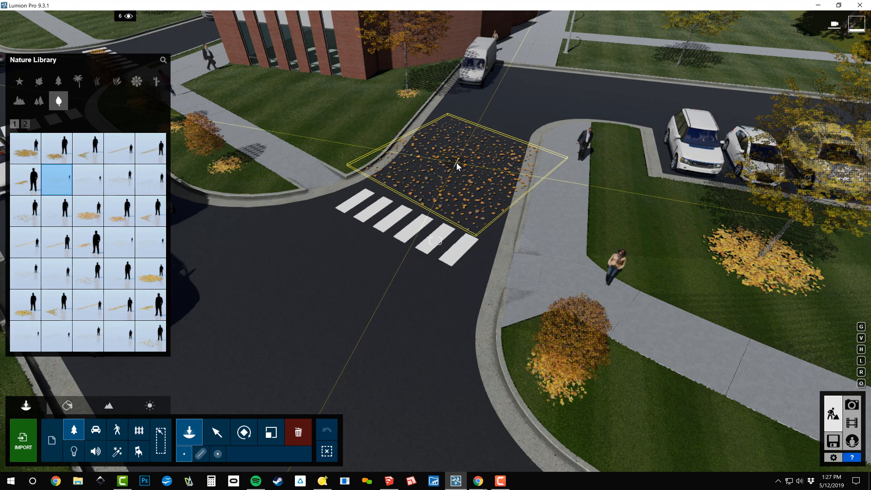
key(r)
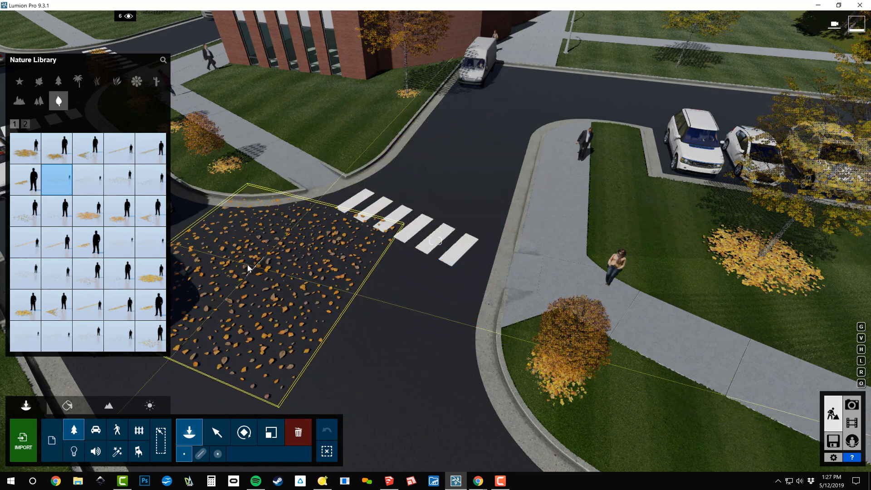
click(237, 252)
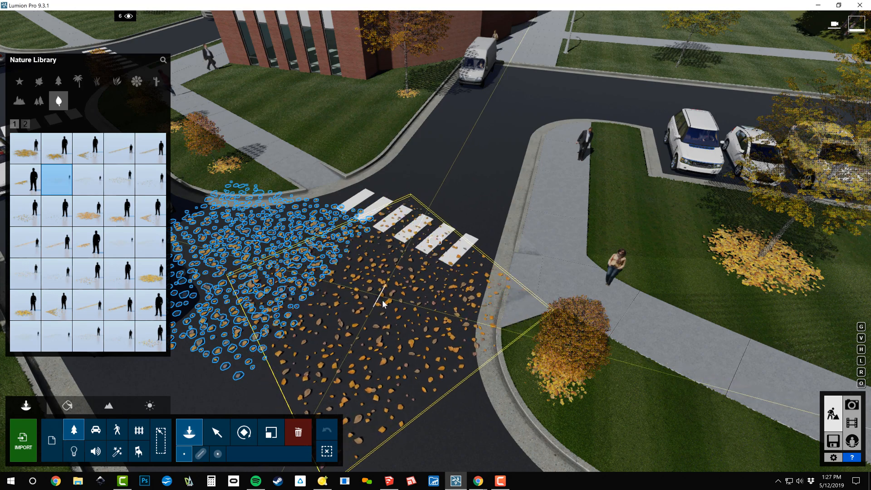
Step: Copy the square birch leaf patch across the road to the curb by the small orange tree
key(Escape)
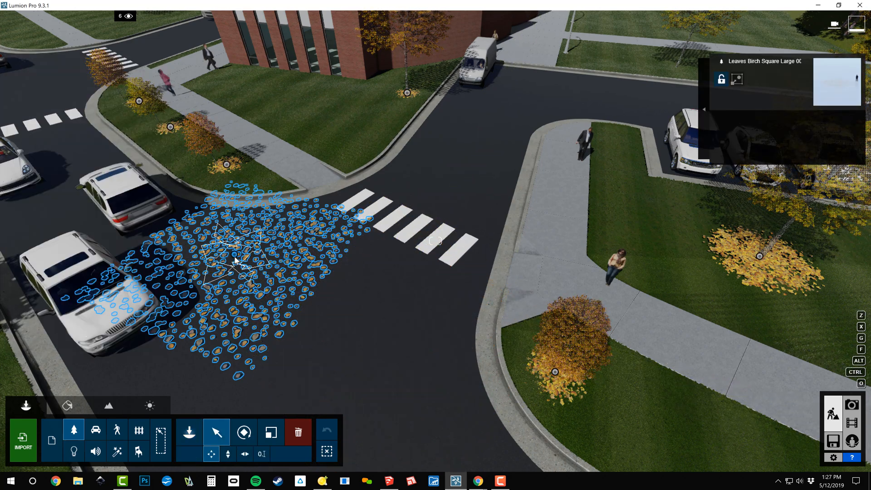
drag(235, 260, 423, 319)
right_drag(423, 319, 390, 232)
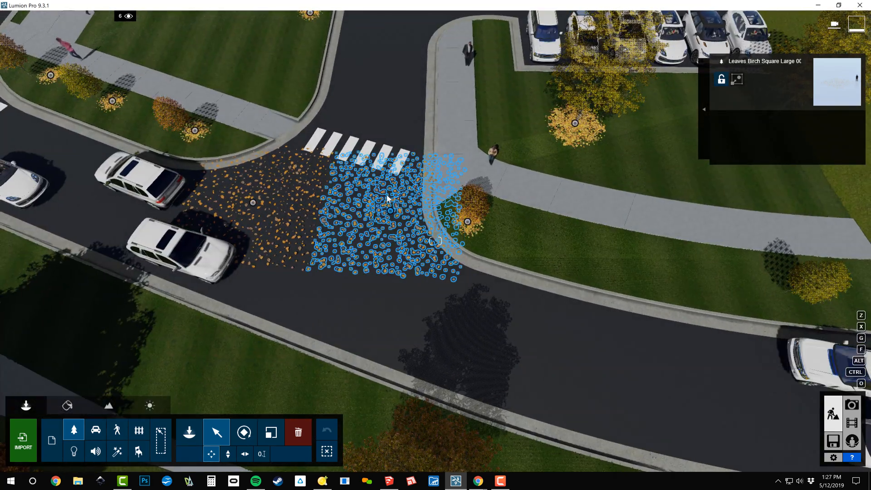
Step: Return to Photo mode, compare photos 02 - Summer and 4 - Photo, and look toward the leaf-covered road in photo 4
click(853, 404)
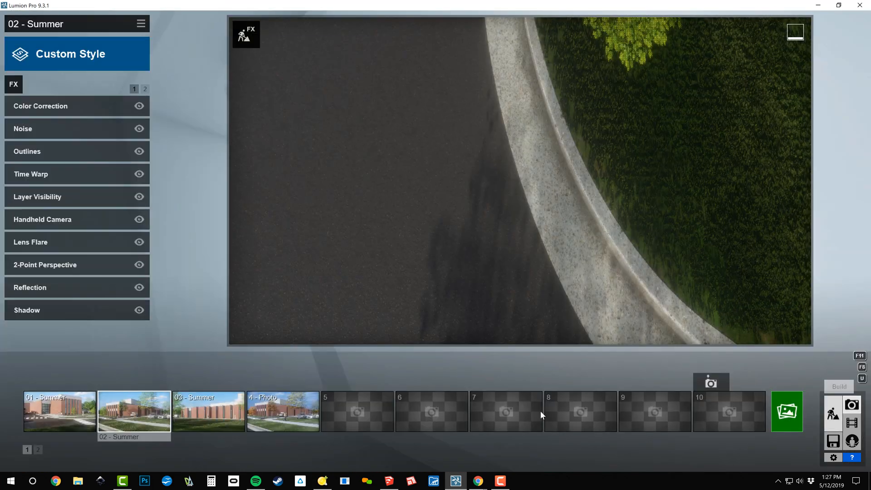
click(145, 416)
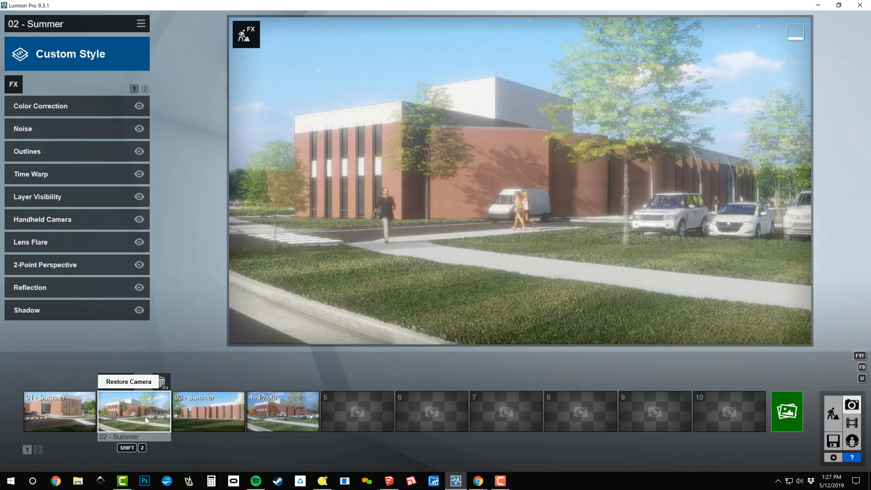
click(256, 408)
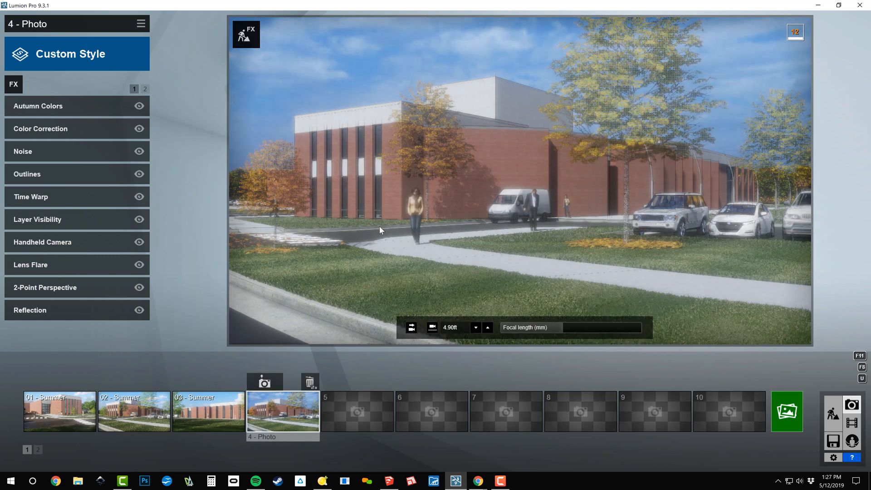
right_drag(408, 232, 373, 232)
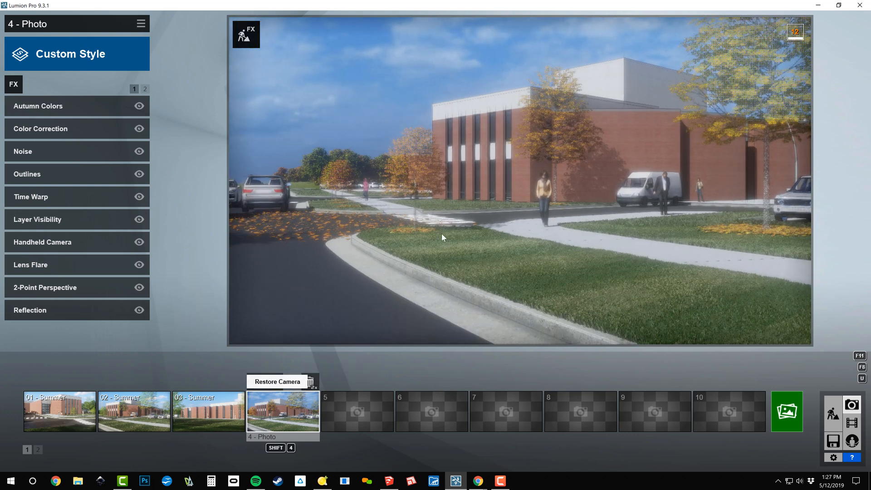
Step: Copy the square birch leaf patch onto the road beyond the crosswalk and delete the extra copy nearest the white van
click(287, 412)
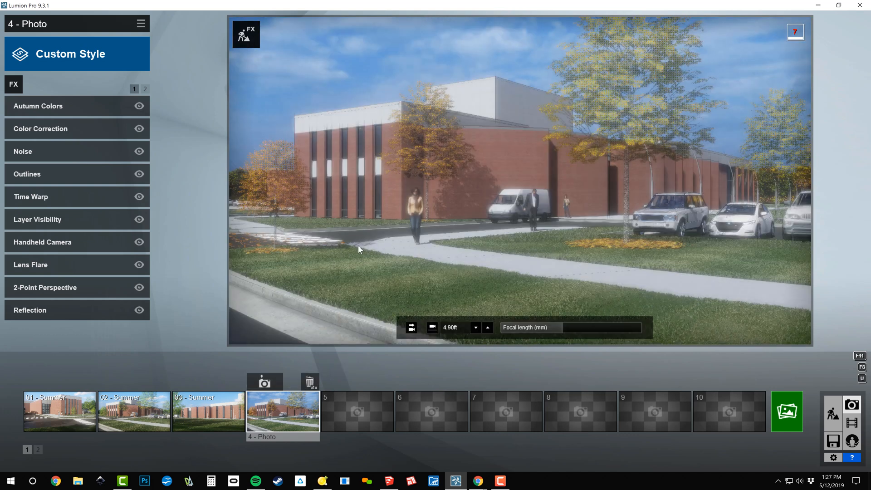
click(834, 409)
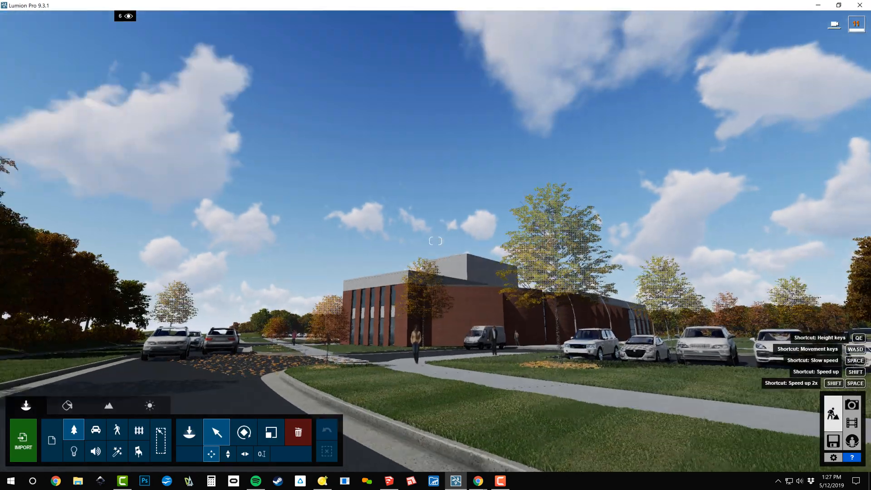
right_drag(236, 324, 236, 323)
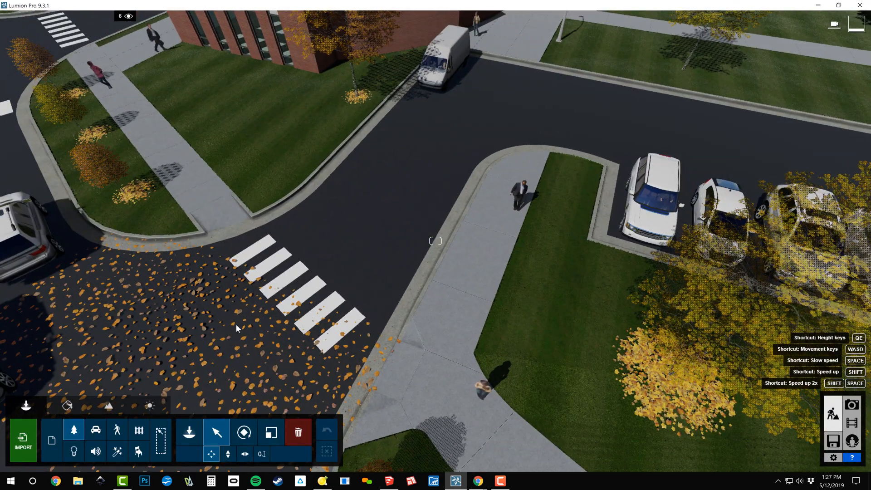
scroll(302, 330, down, 3)
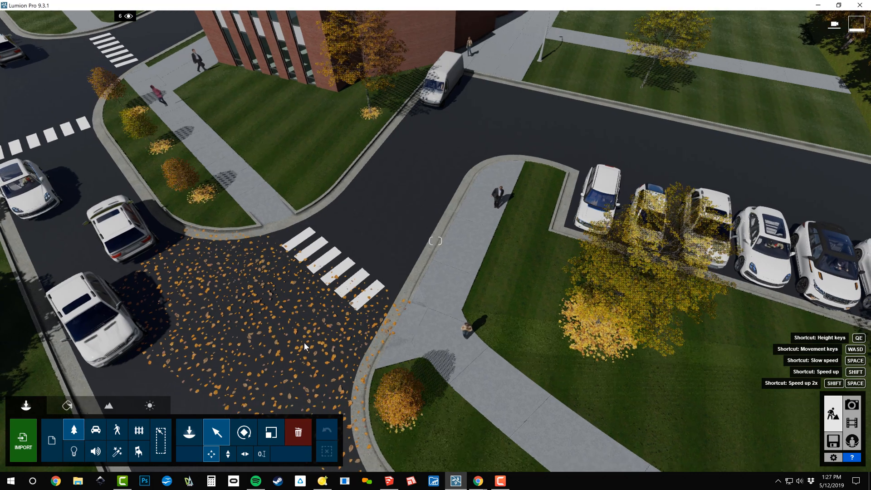
click(324, 351)
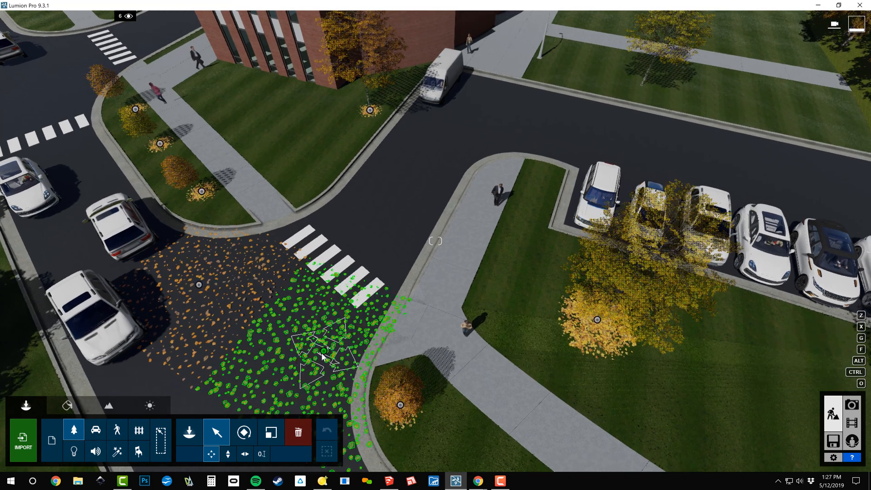
mouse_move(324, 356)
mouse_down()
mouse_move(387, 199)
mouse_move(379, 204)
mouse_move(382, 223)
mouse_move(369, 218)
mouse_move(433, 133)
mouse_move(429, 145)
mouse_up()
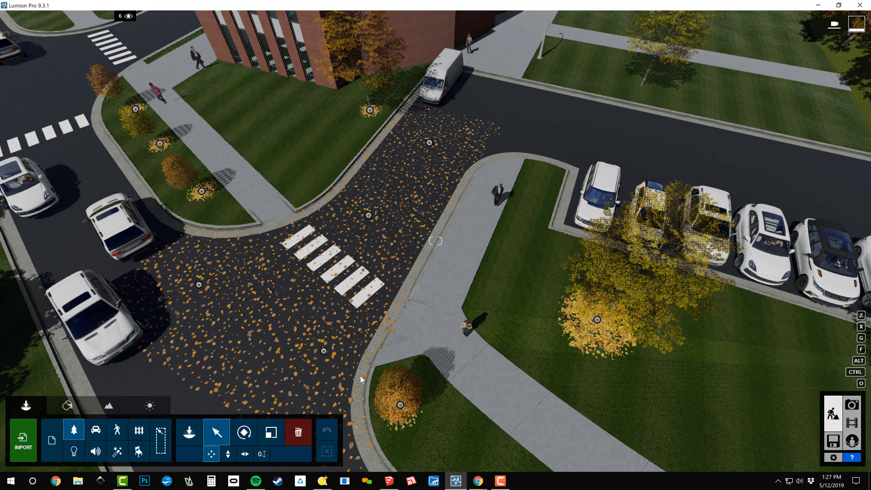
click(297, 433)
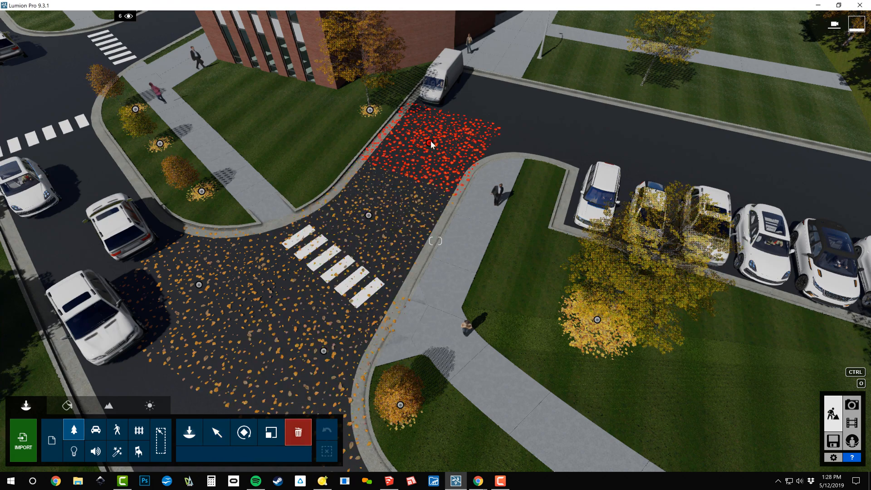
click(430, 144)
Step: Place a rotated Leaves Birch Line Large along the building-side curb between the crosswalk and the van, shifted toward the crosswalk corner
click(190, 433)
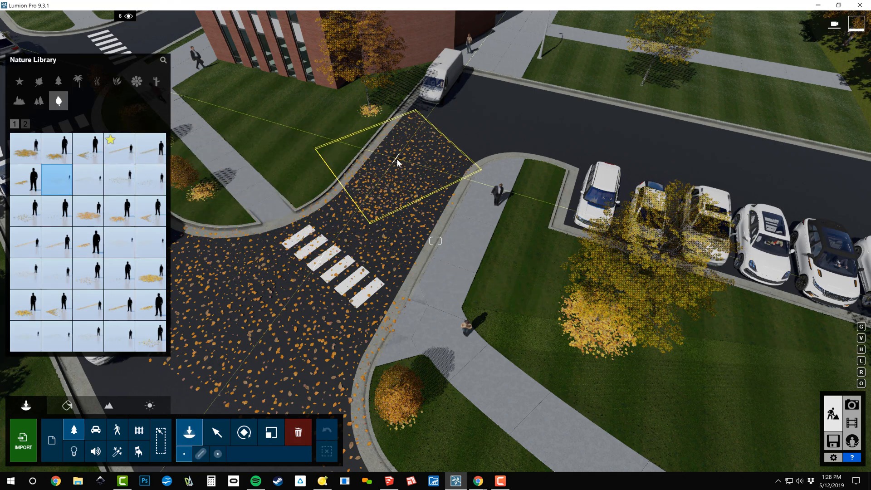
click(111, 141)
click(117, 157)
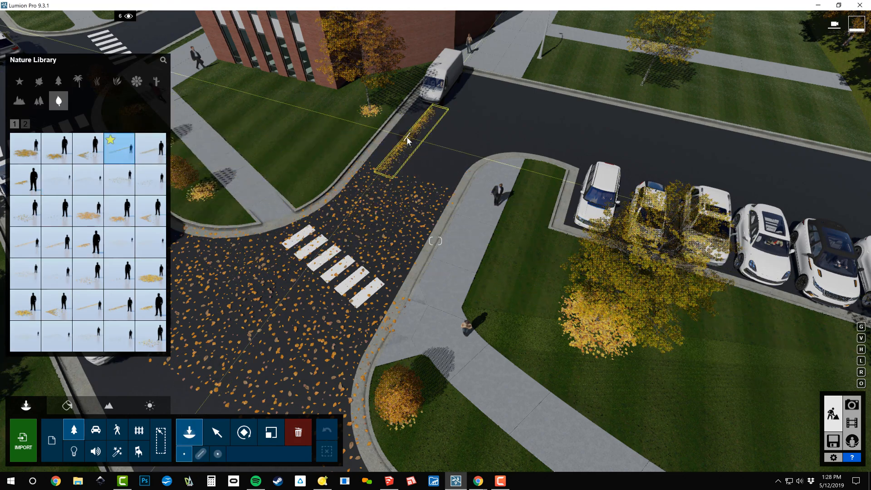
scroll(402, 136, up, 5)
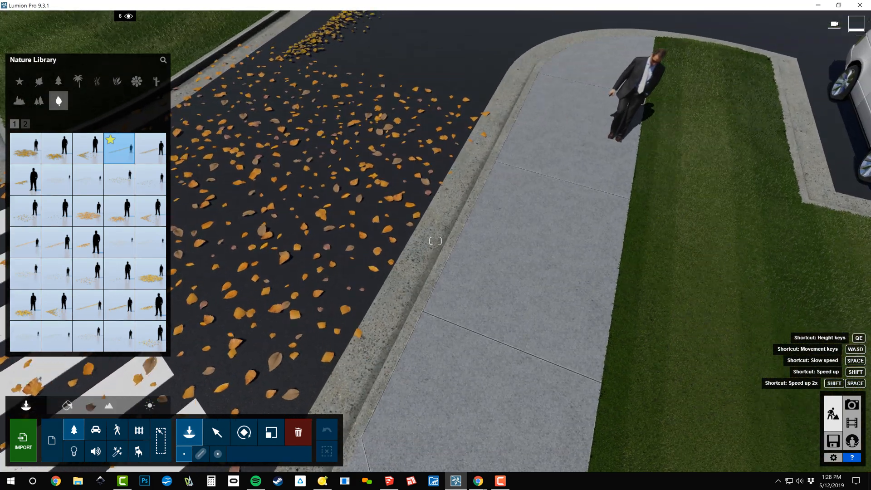
right_drag(454, 109, 408, 94)
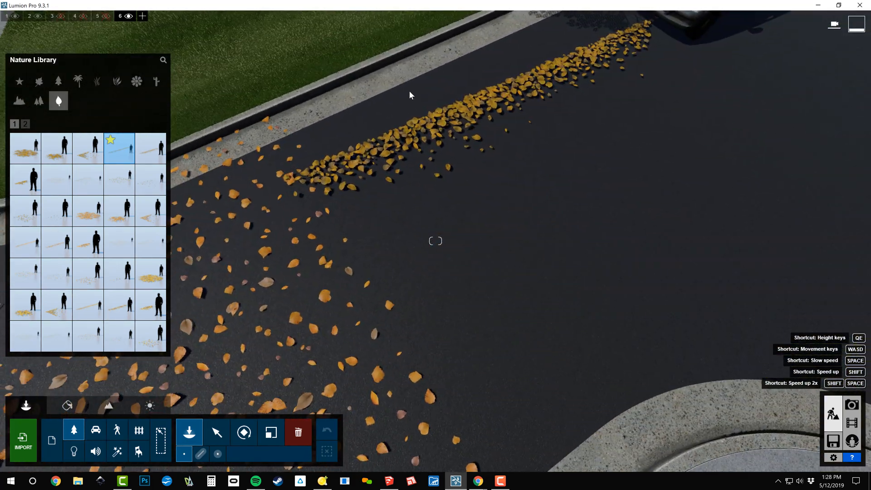
key(r)
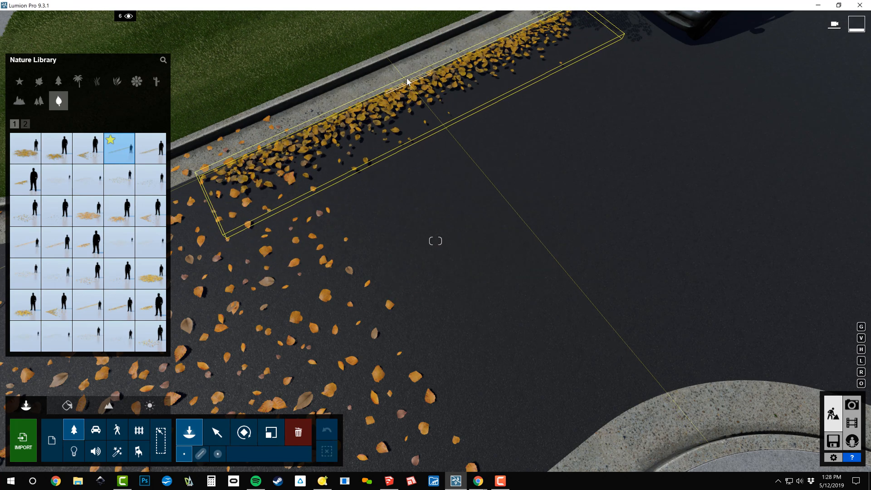
click(408, 64)
scroll(521, 169, down, 5)
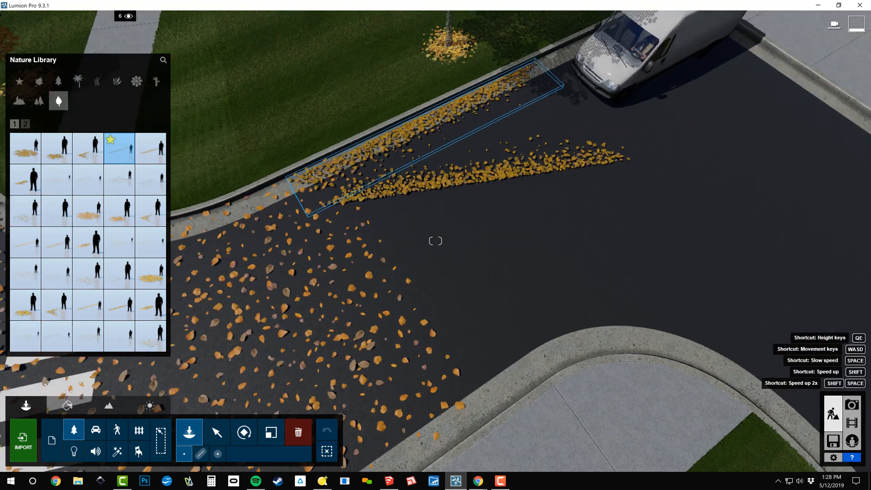
key(Escape)
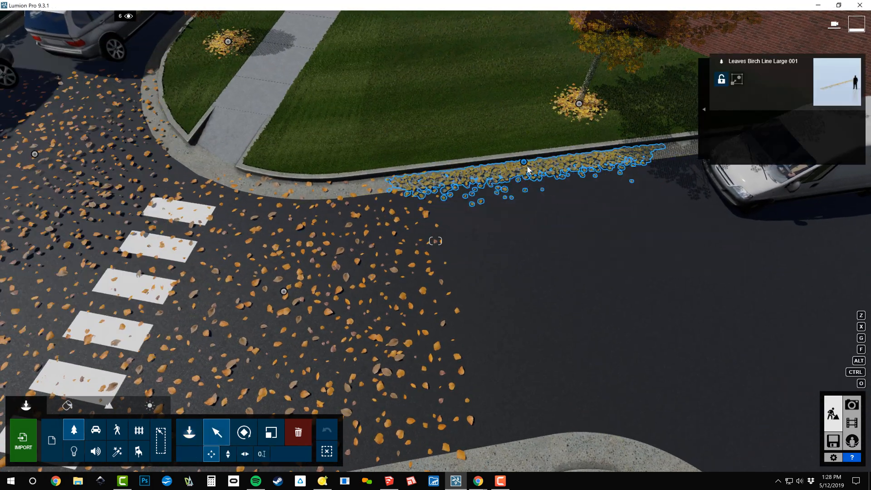
drag(524, 166, 444, 174)
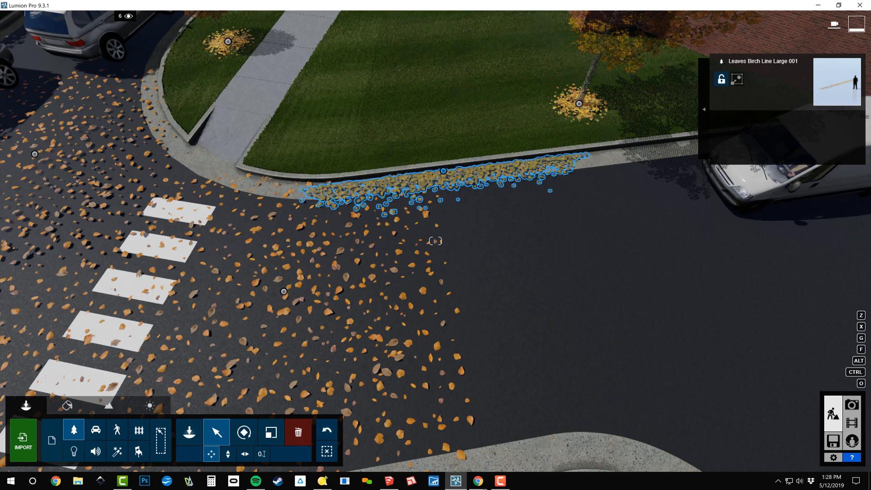
Step: Copy the birch leaf line farther along the same curb up to the white van
right_drag(444, 174, 443, 260)
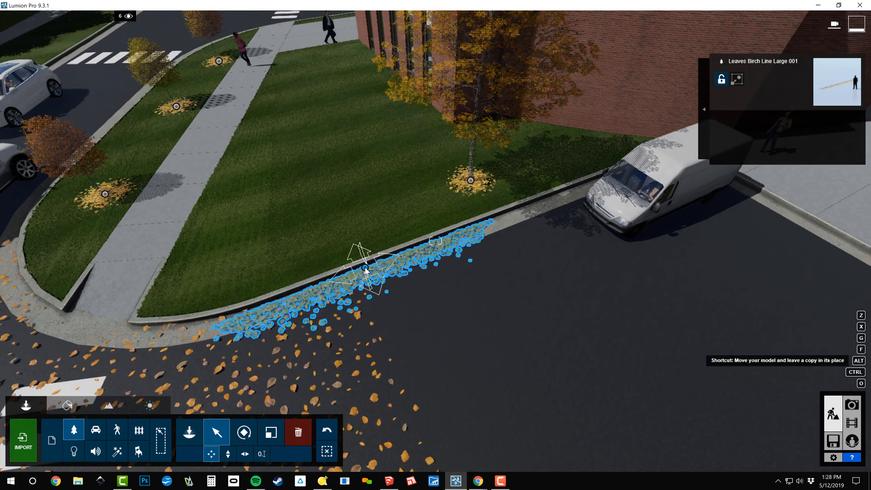
drag(365, 271, 573, 190)
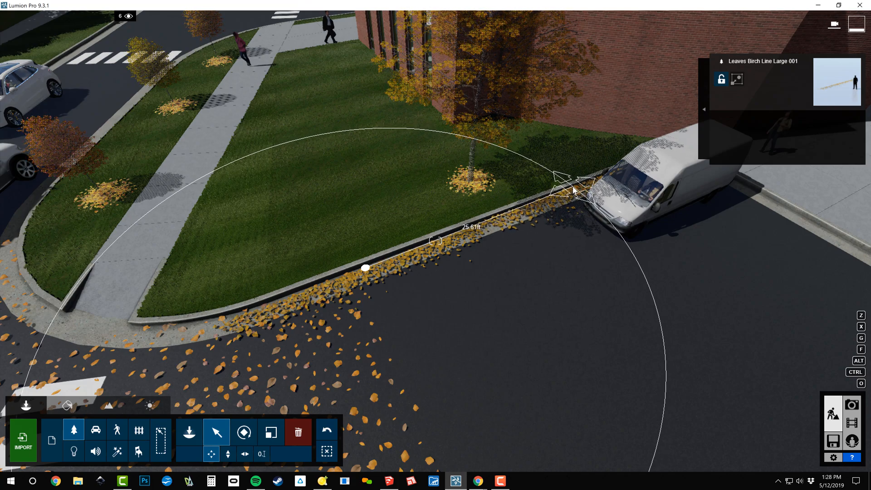
right_drag(571, 210, 703, 277)
key(s)
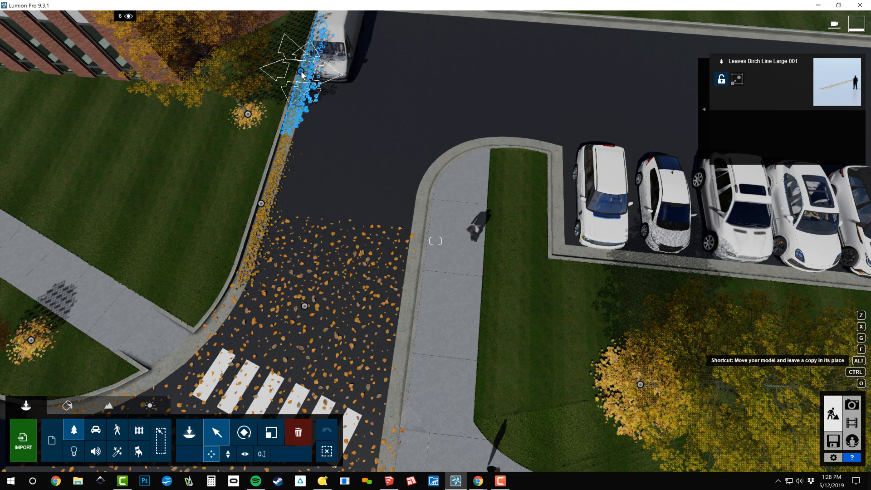
Step: Copy the leaf line to the opposite curb beside the sidewalk, turn it to follow that curb, and copy it beside the van
drag(304, 81, 581, 315)
key(r)
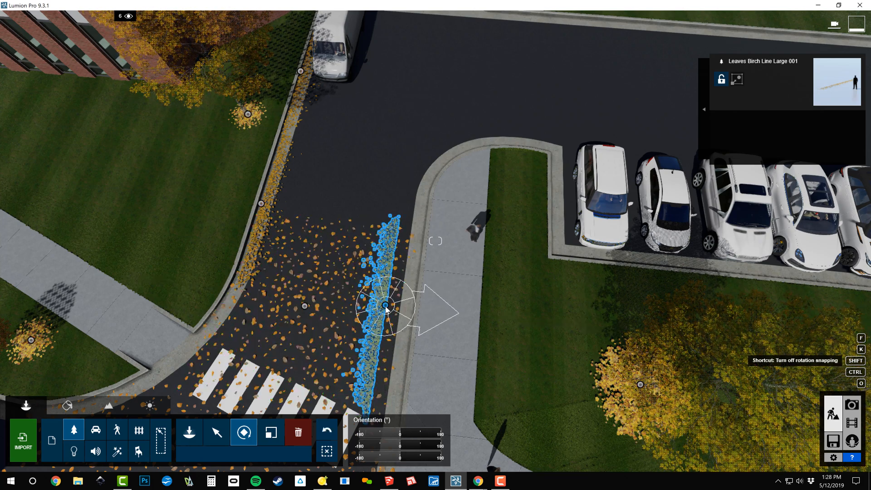
key(m)
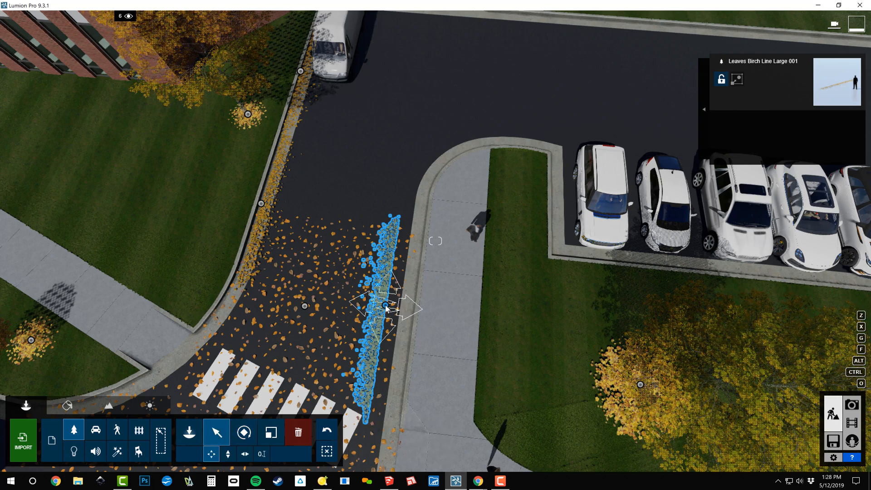
drag(399, 308, 388, 64)
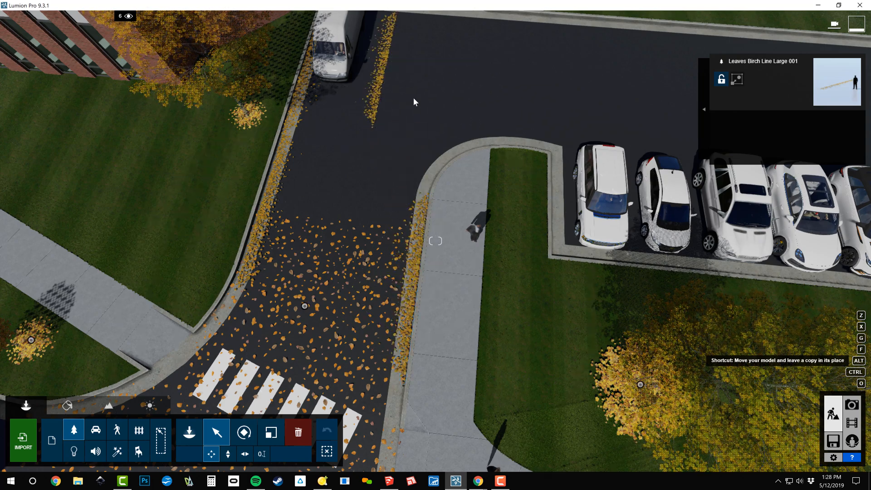
Step: Rotate the leaf line beside the van parallel to the far curb, move it against that curb and copy it along it
right_drag(404, 96, 407, 192)
click(399, 194)
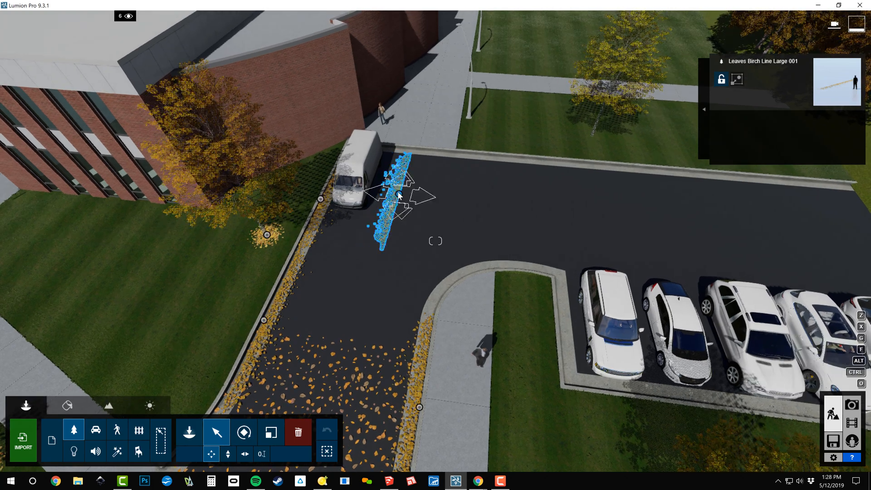
key(r)
drag(399, 194, 432, 154)
click(327, 439)
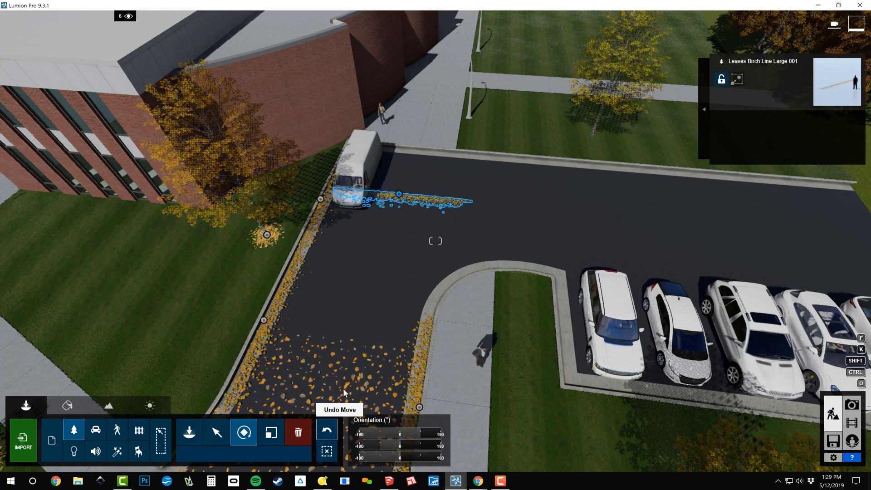
key(m)
drag(401, 185, 526, 158)
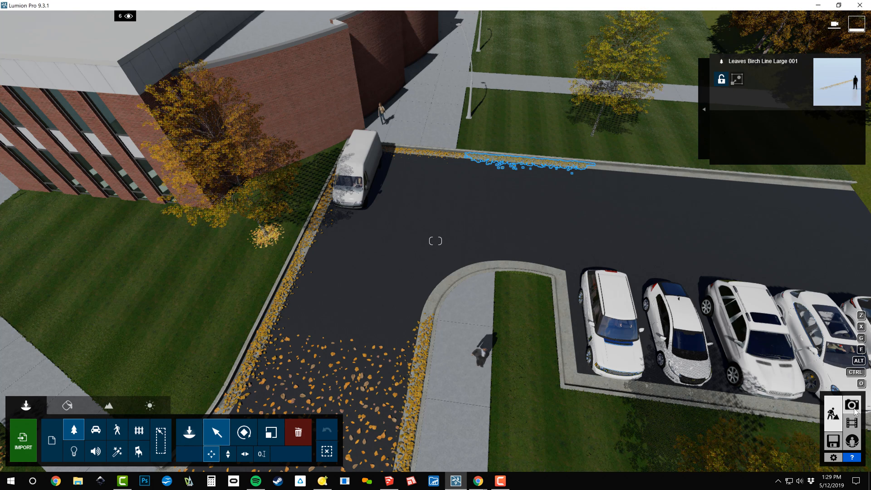
Step: Check the saved view of photo 4, and copy the leaf line near the van to the foreground road beside the long curb
click(852, 406)
click(277, 427)
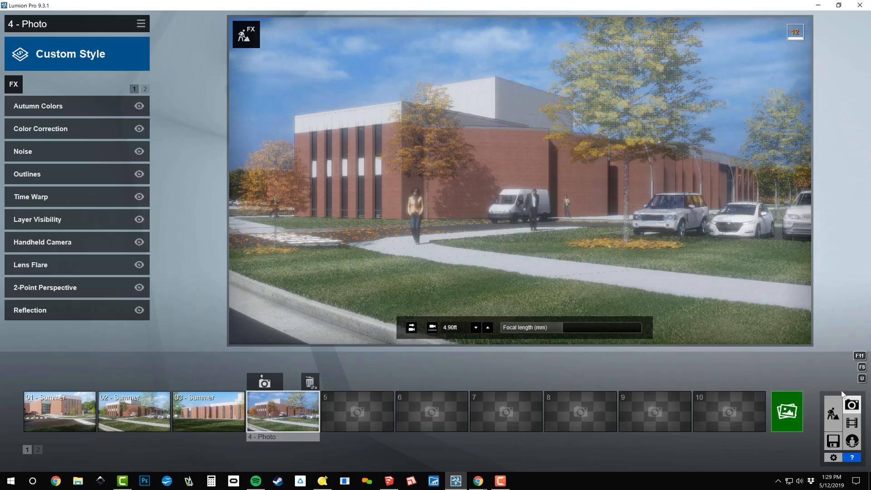
click(832, 412)
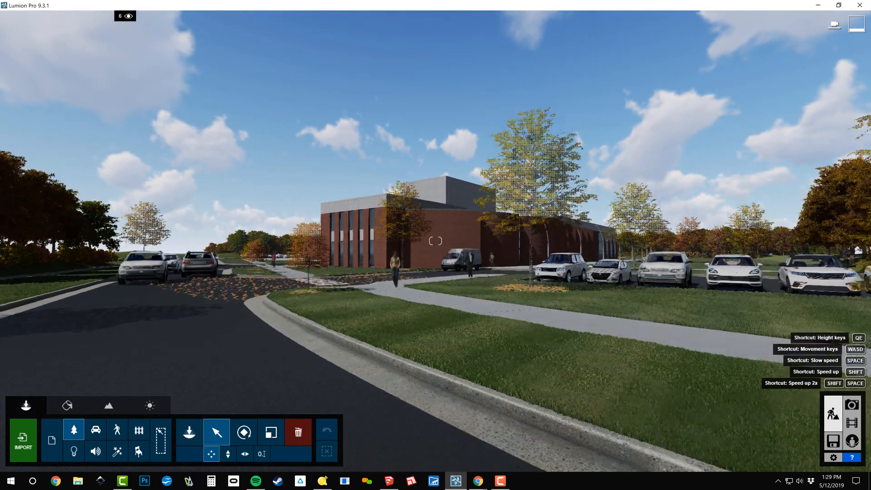
key(q)
right_drag(282, 154, 282, 238)
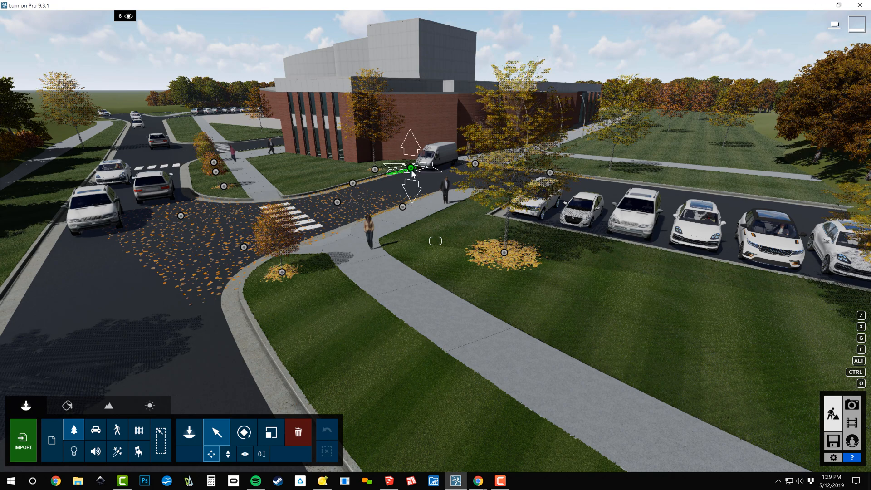
right_drag(410, 169, 410, 169)
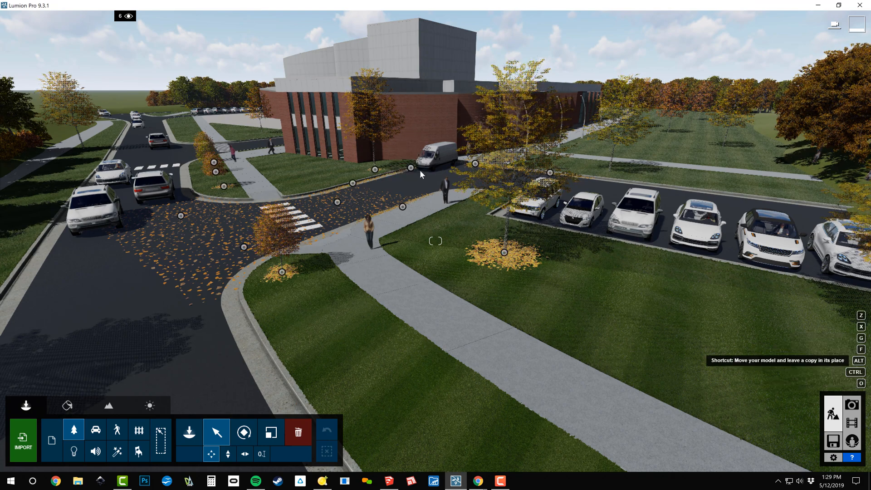
alt+drag(411, 169, 229, 386)
right_drag(476, 158, 404, 211)
Step: Rotate the foreground leaf line parallel to the long curb and move it against the curb
key(r)
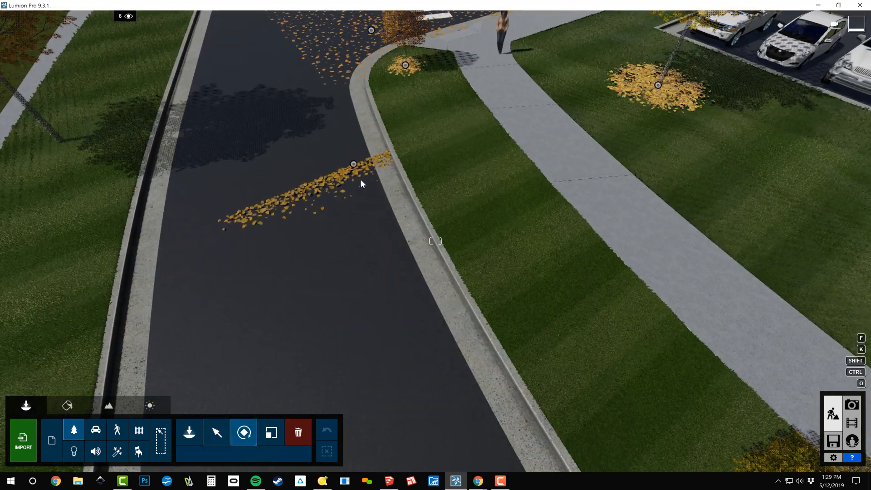
drag(356, 163, 431, 145)
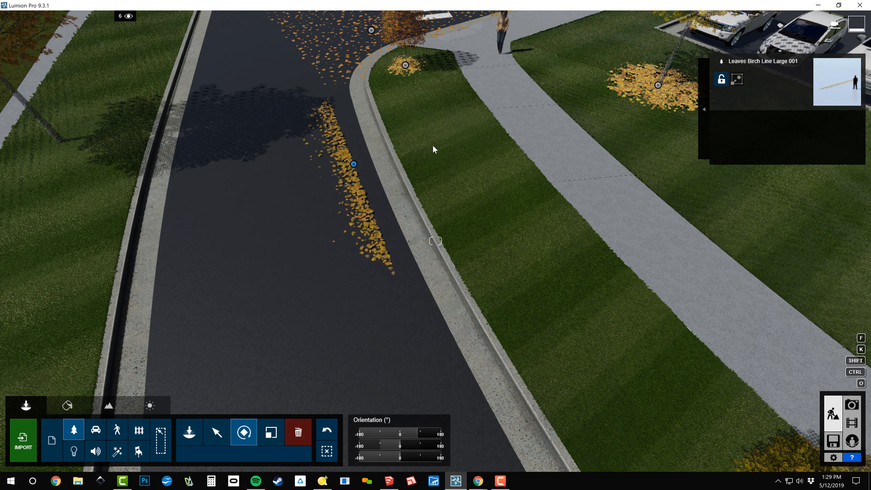
key(m)
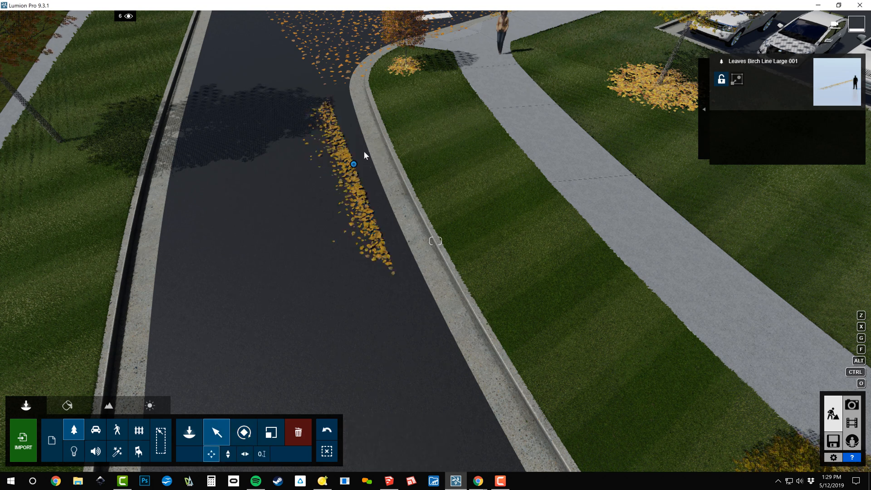
drag(354, 164, 455, 123)
key(r)
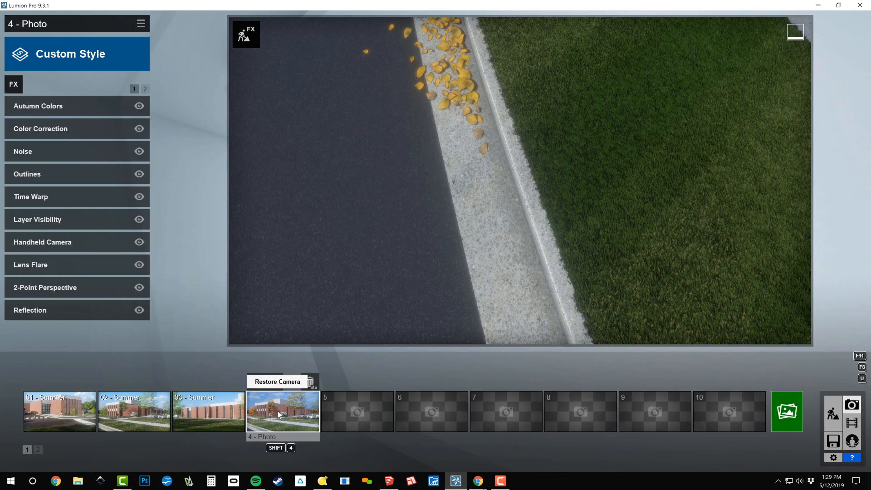
Step: Restore photo 4's saved view and move the foreground leaf line along the long curb closer to the camera
click(278, 413)
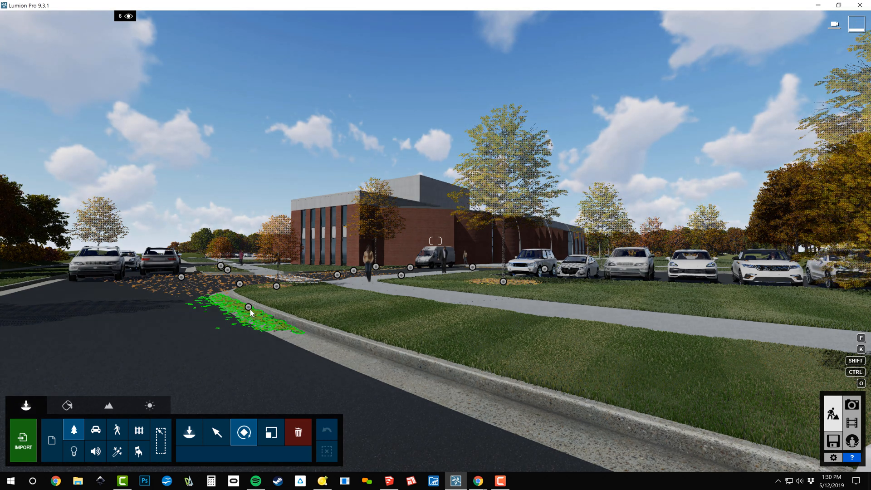
click(248, 307)
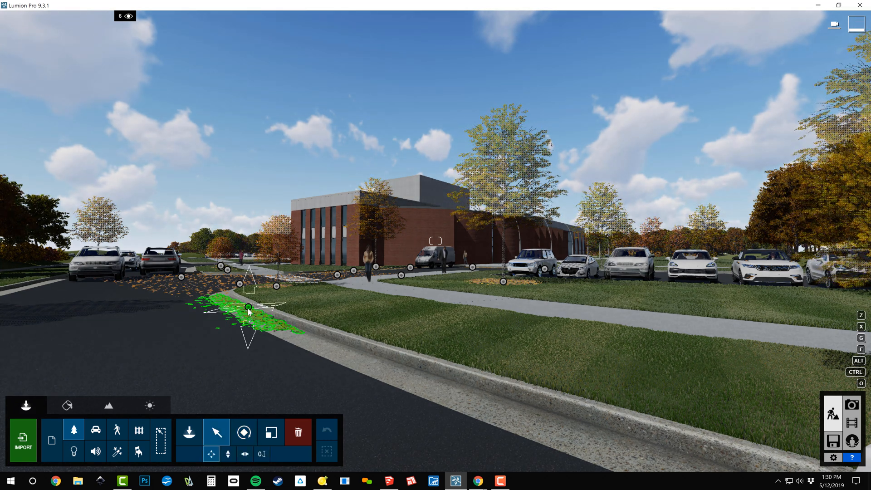
drag(249, 312, 281, 325)
Step: Rotate the moved leaf line parallel to the long curb and shift it against the curb edge
key(q)
right_drag(280, 325, 278, 385)
key(r)
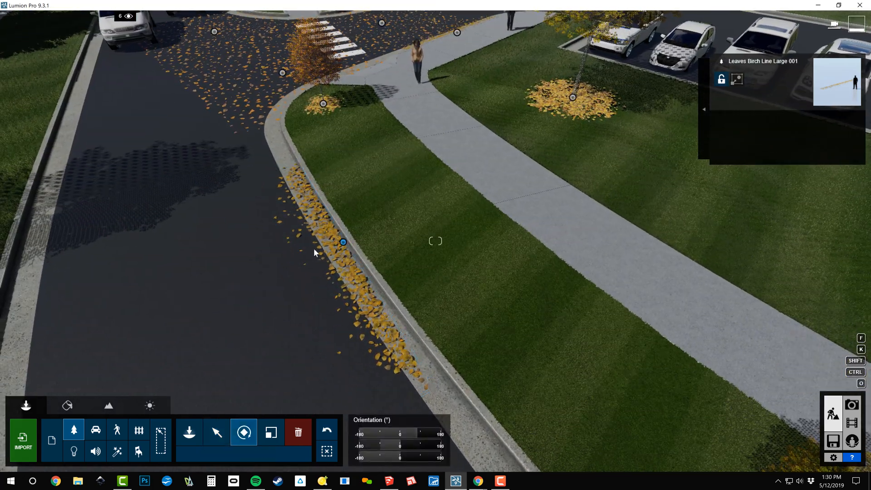
drag(342, 244, 453, 194)
drag(343, 243, 563, 152)
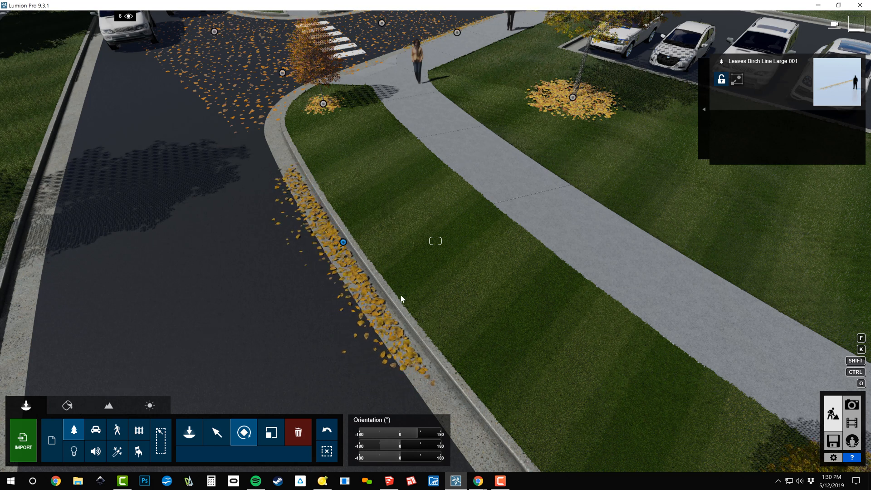
key(m)
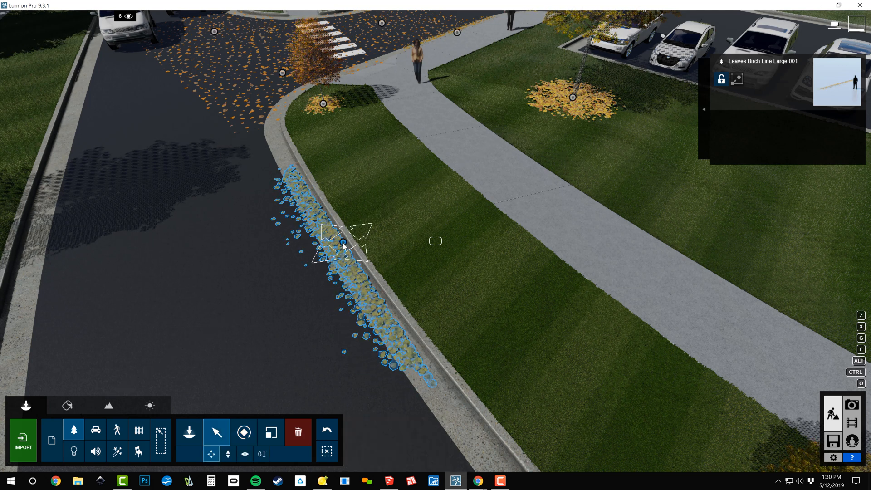
drag(343, 246, 350, 248)
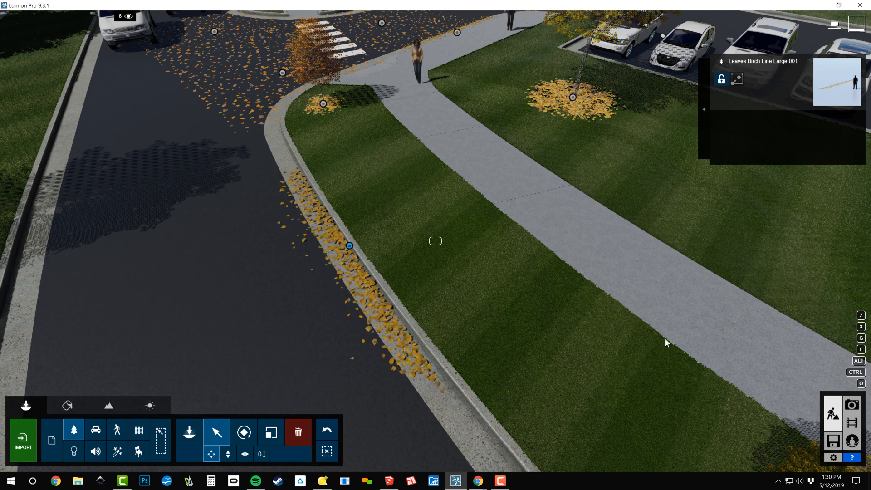
Step: Restore the saved camera of photo 4 and change its Real Skies image to the Cloudy sky with heavy dark clouds
click(851, 404)
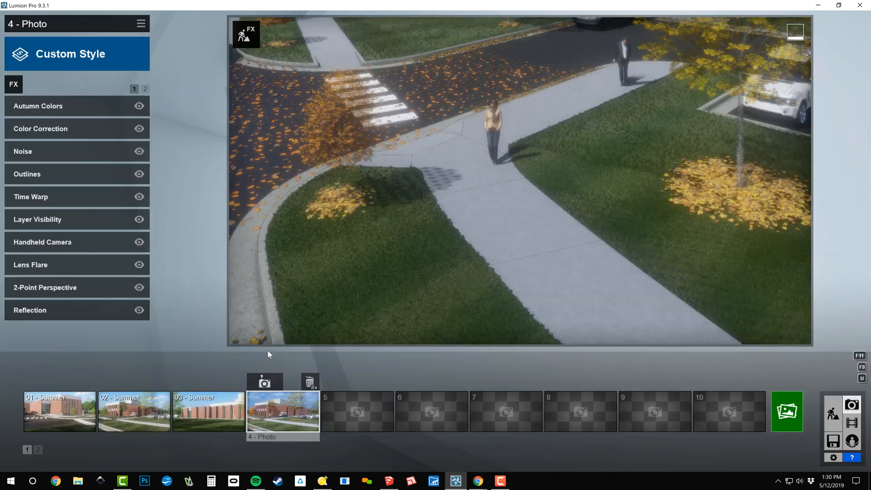
click(282, 399)
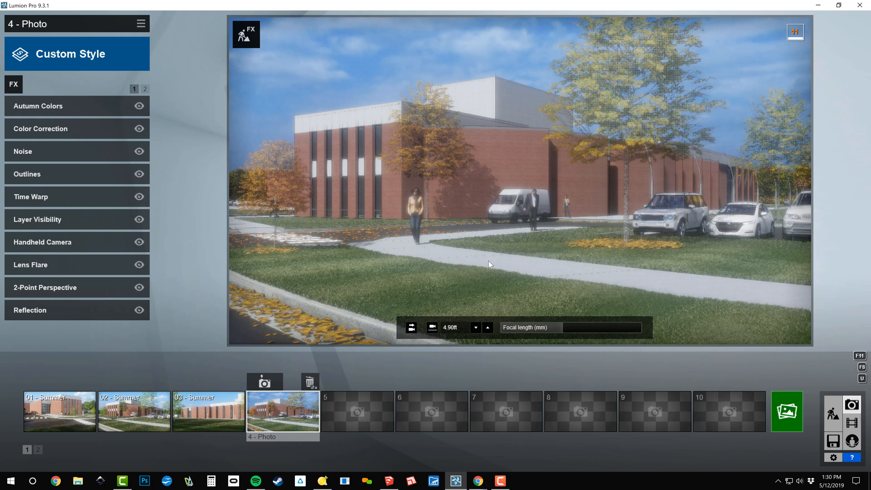
click(145, 89)
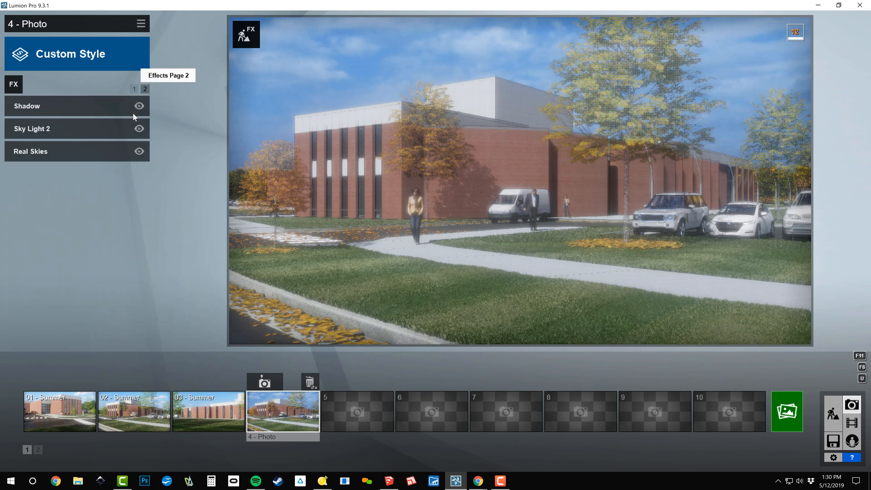
click(62, 150)
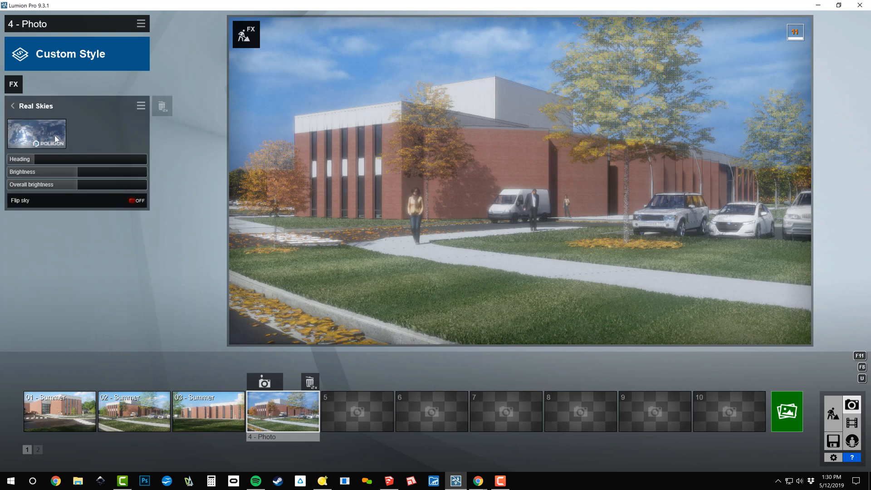
click(55, 136)
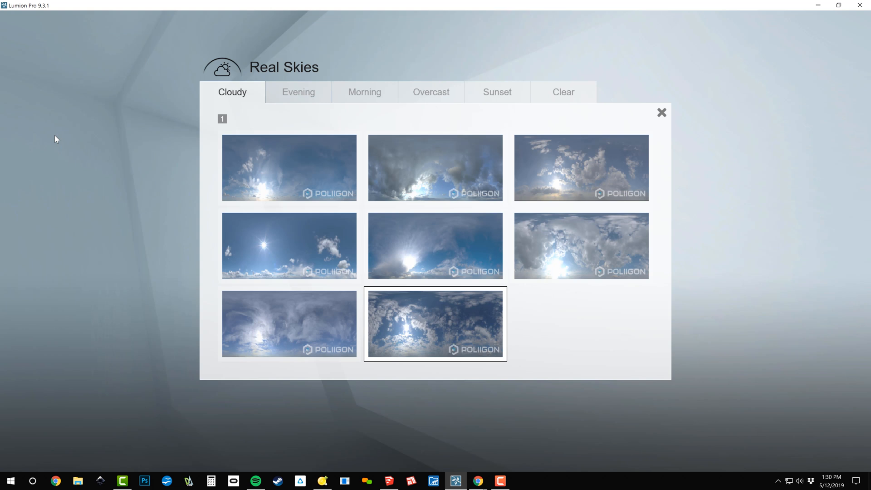
click(448, 158)
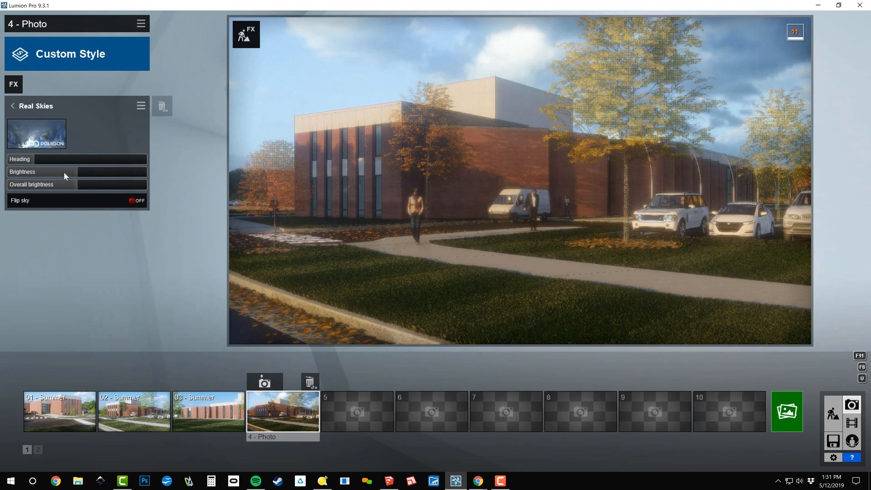
Step: Lower the Real Skies heading slightly so that sunlight falls on the building's brick facade
click(36, 157)
click(35, 156)
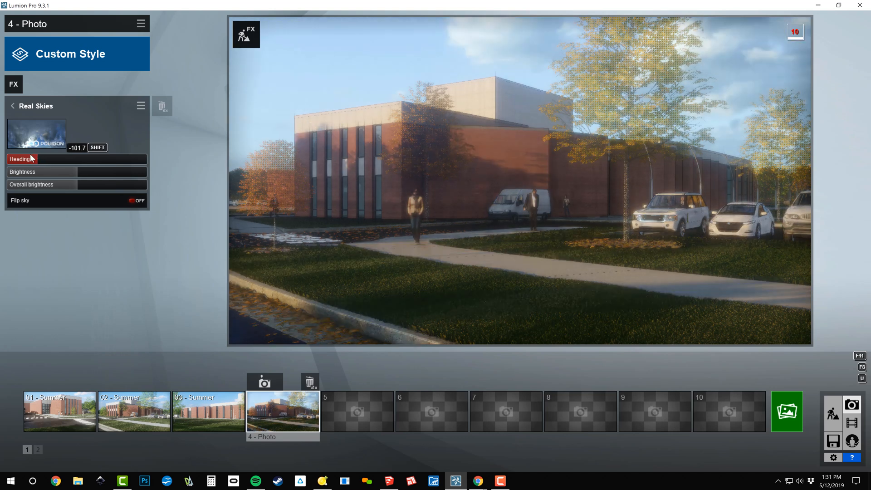
click(29, 156)
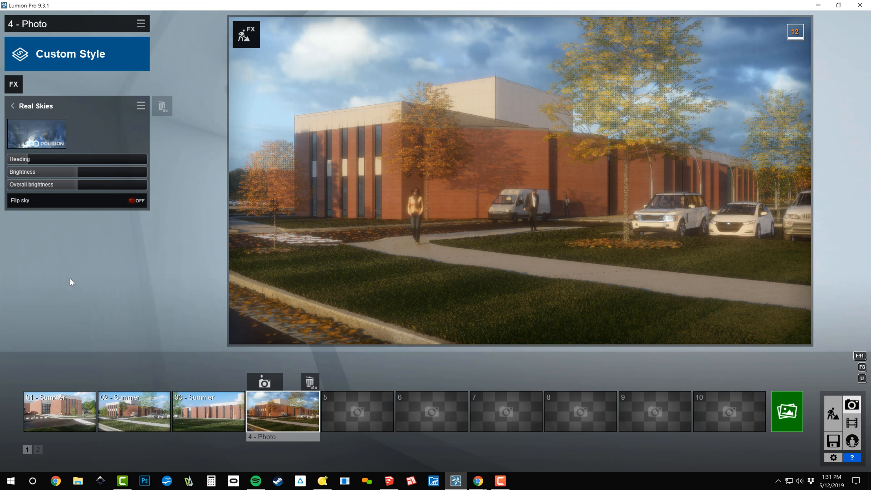
mouse_move(577, 177)
click(29, 112)
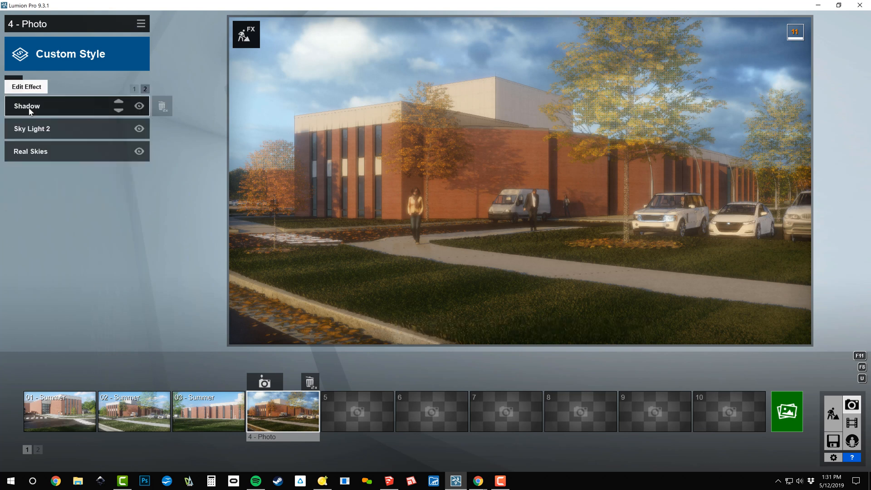
Step: In Color Correction, lower the temperature slightly and reduce the saturation to about 0.8, with slightly more contrast
click(143, 89)
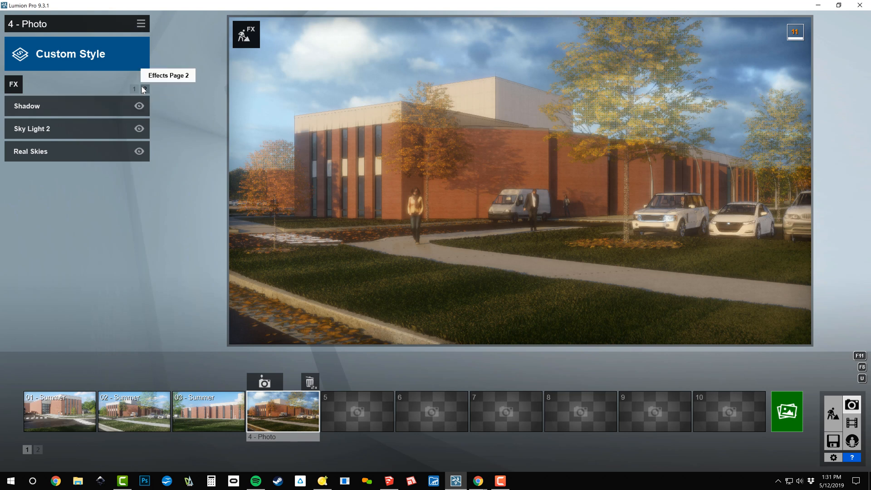
click(134, 89)
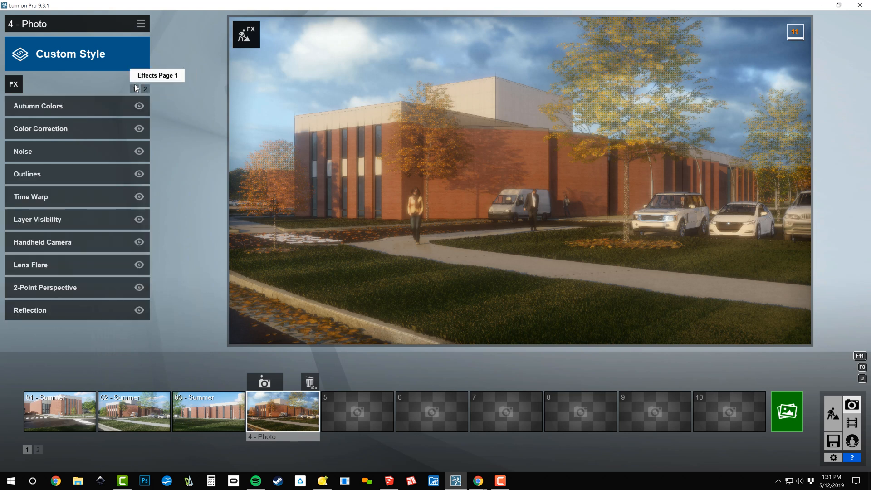
click(83, 128)
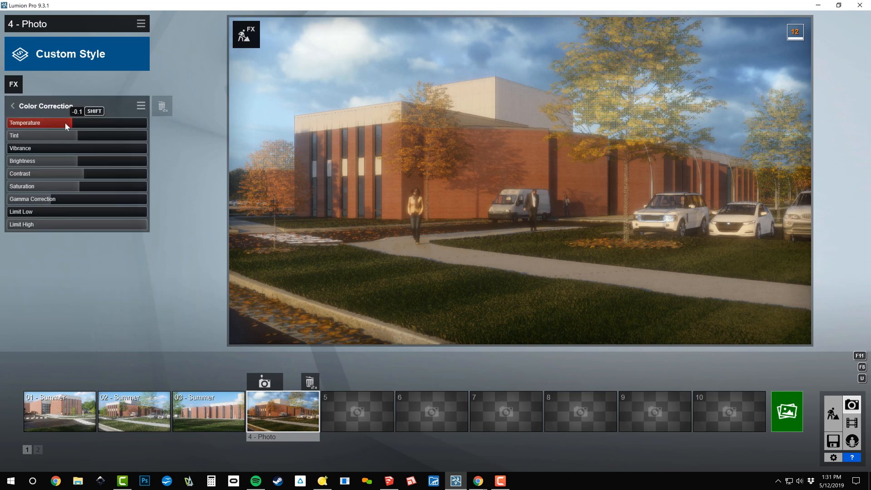
mouse_move(65, 124)
mouse_down()
mouse_move(76, 123)
mouse_move(69, 126)
mouse_up()
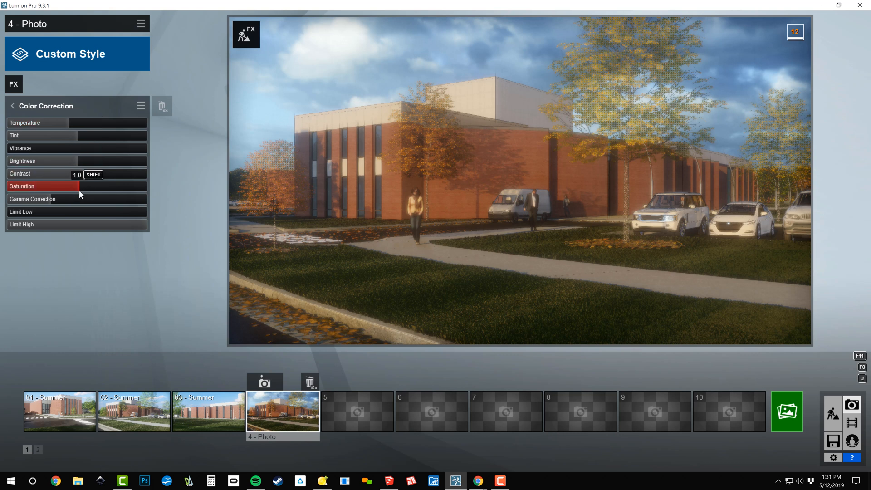
scroll(64, 190, down, 1)
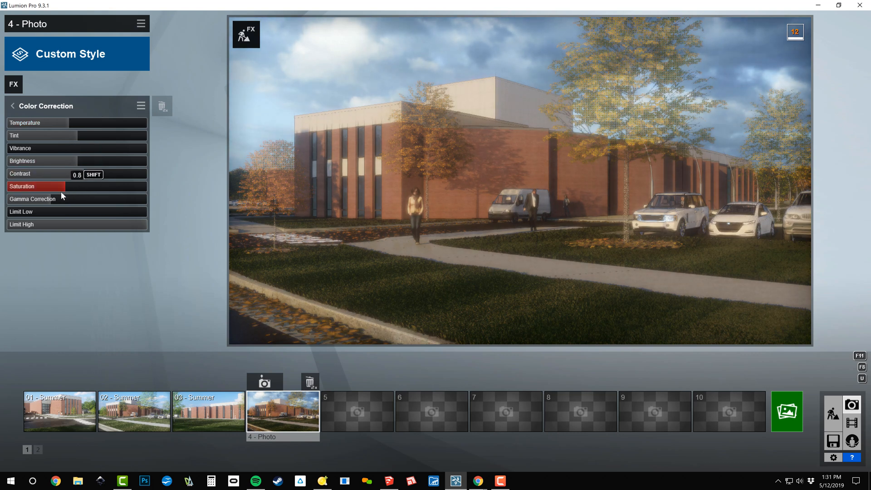
scroll(62, 195, down, 1)
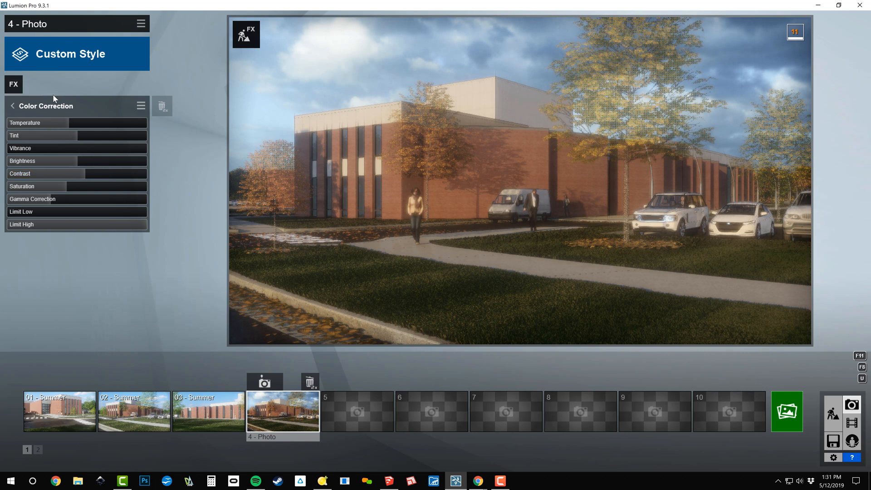
Step: Reduce the Master Brightness and Bloom Amount of the Lens Flare effect
click(16, 85)
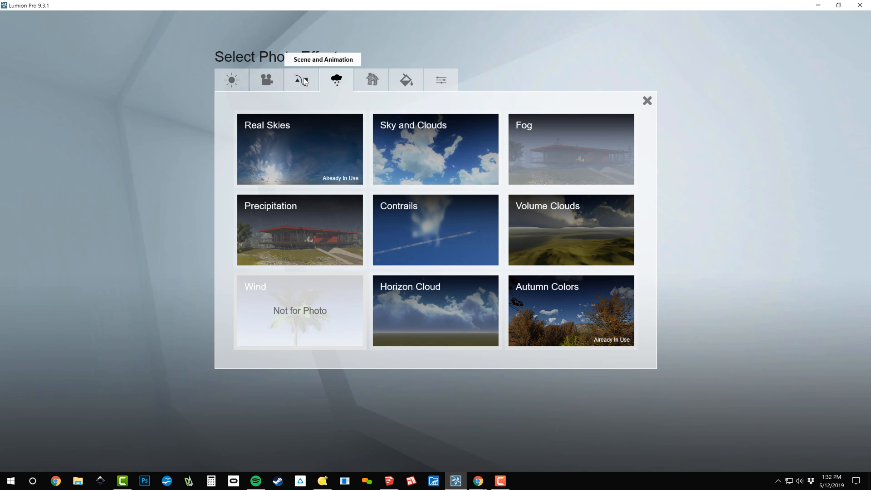
click(267, 80)
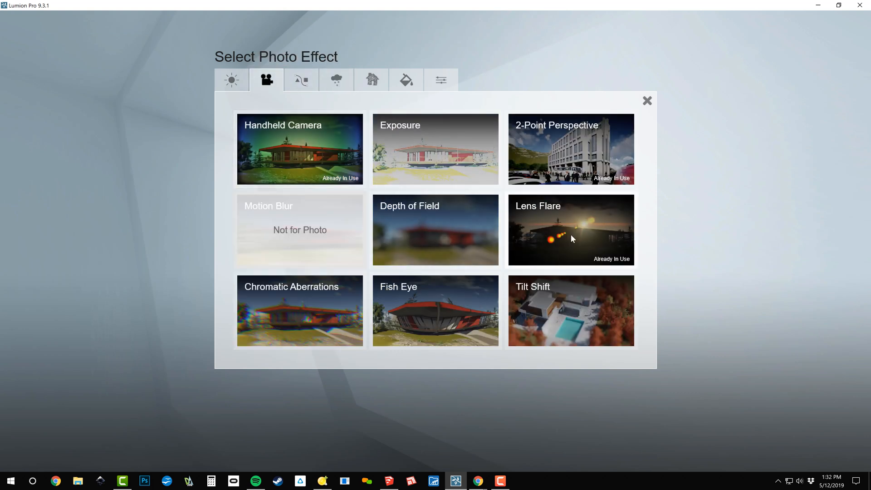
click(552, 240)
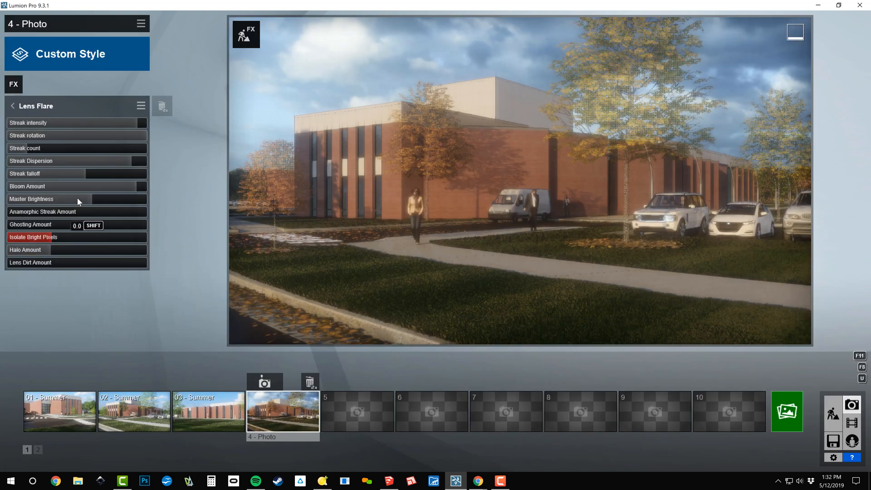
drag(89, 197, 72, 196)
drag(137, 187, 110, 180)
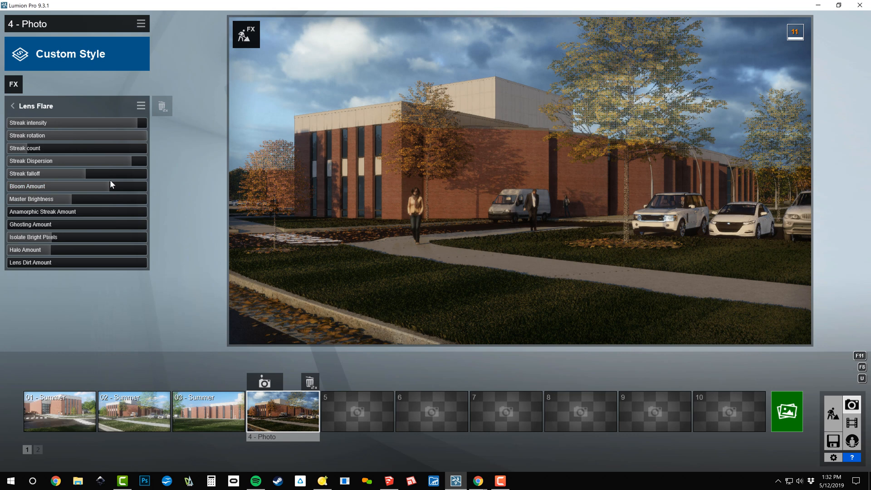
Step: Add an Exposure effect to photo 4 and raise its exposure to about 0.6
click(12, 85)
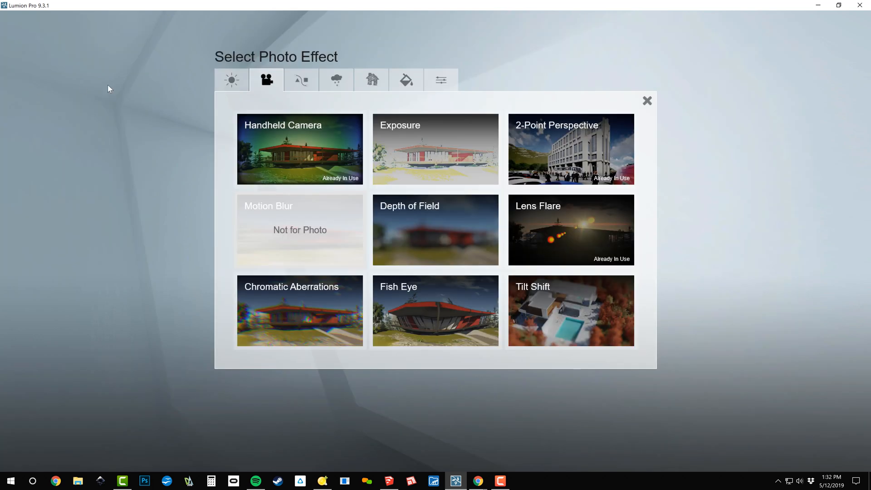
click(412, 141)
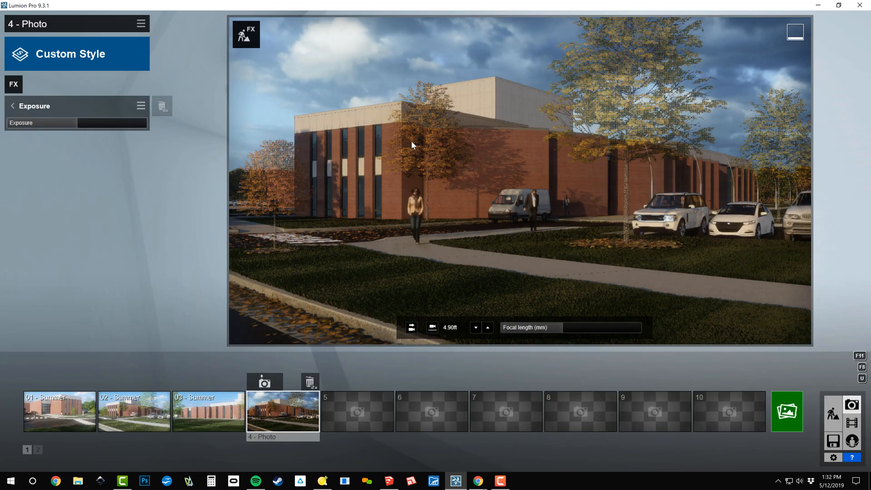
drag(86, 129, 96, 127)
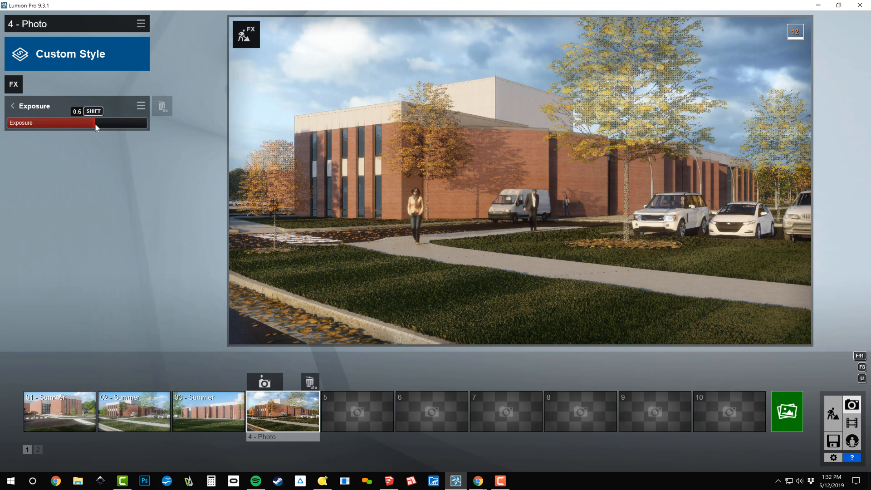
drag(95, 127, 102, 129)
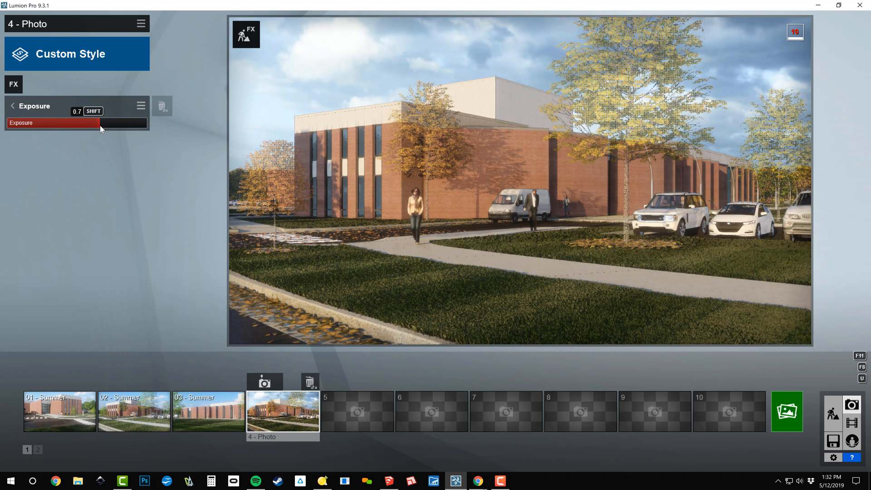
drag(100, 127, 97, 126)
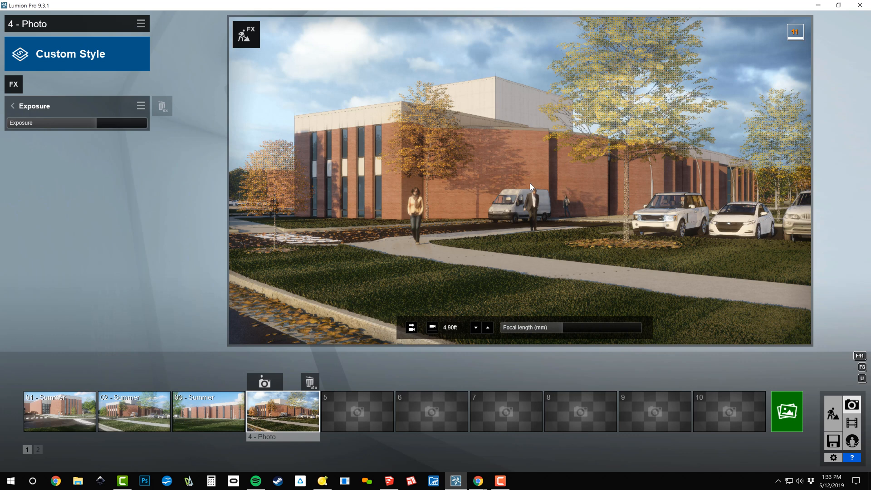
Step: Add a Precipitation effect to photo 4 and reduce its Particles Quantity to zero, leaving only wet surfaces
click(15, 89)
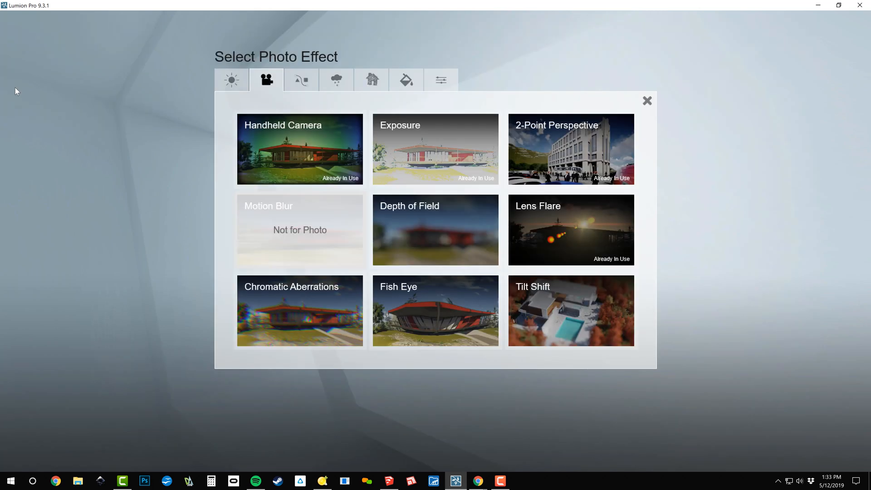
click(344, 83)
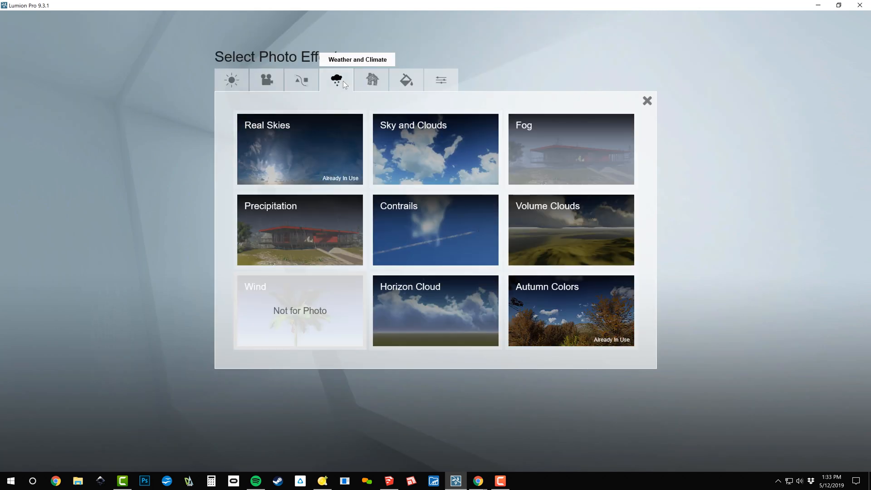
click(295, 225)
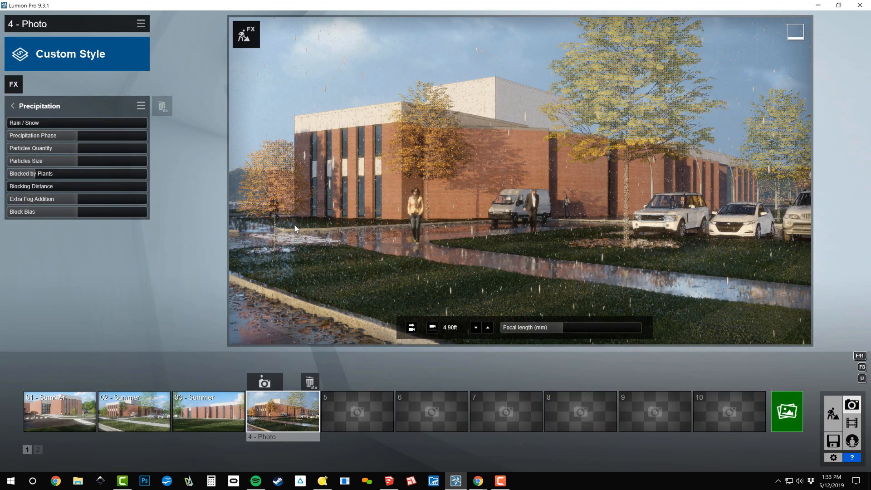
right_drag(520, 181, 610, 238)
key(w)
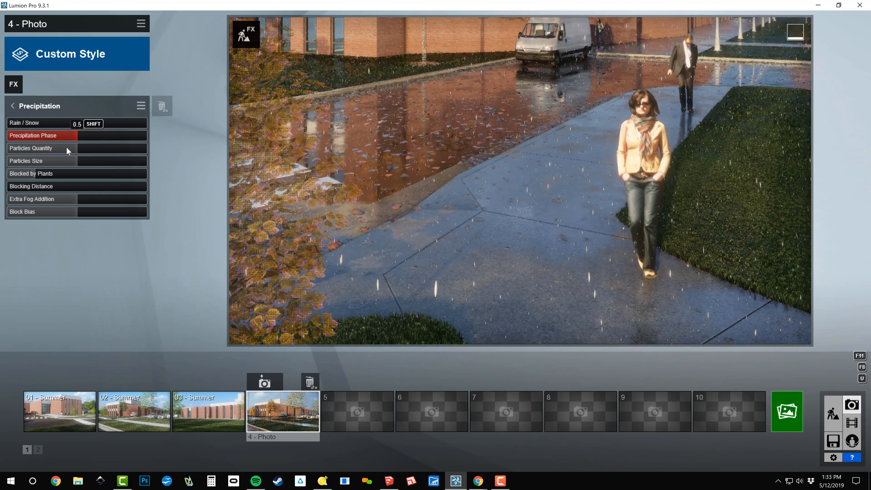
drag(66, 147, 1, 152)
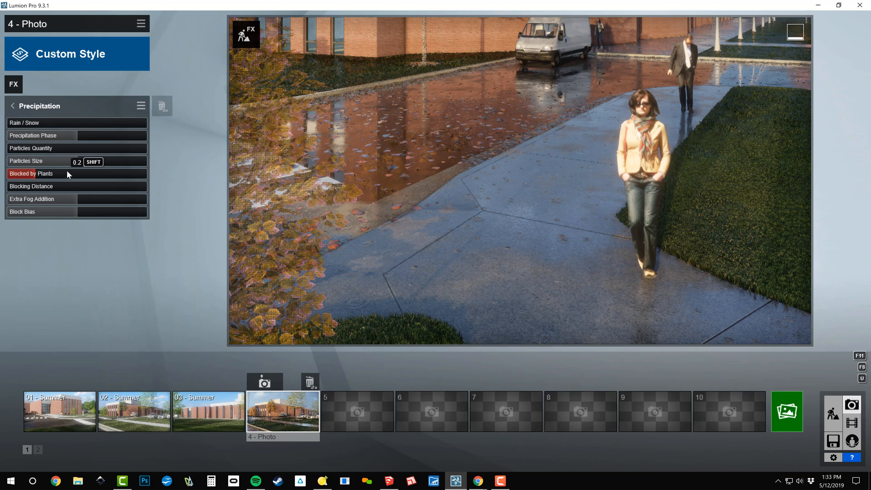
Step: Reduce the Precipitation effect's Particles Size to zero and lower its Precipitation Phase to about 0.3 in photo 4's original camera view
drag(53, 161, 3, 155)
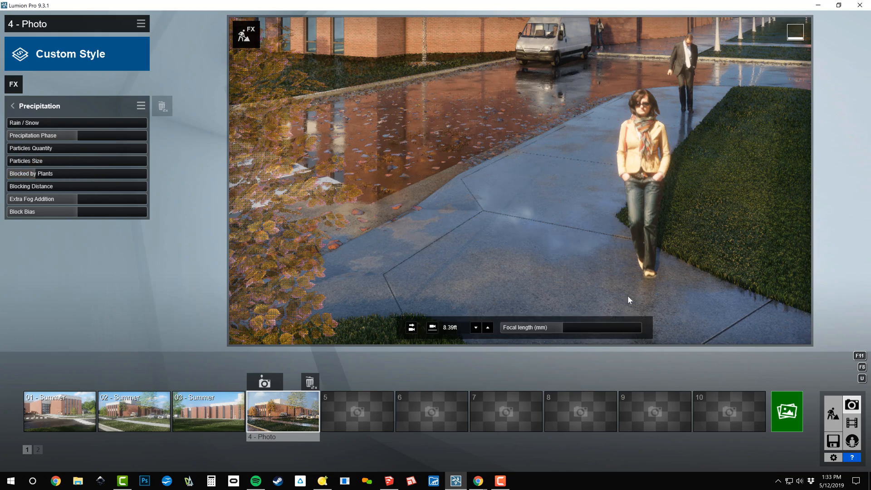
right_drag(519, 180, 520, 181)
key(s)
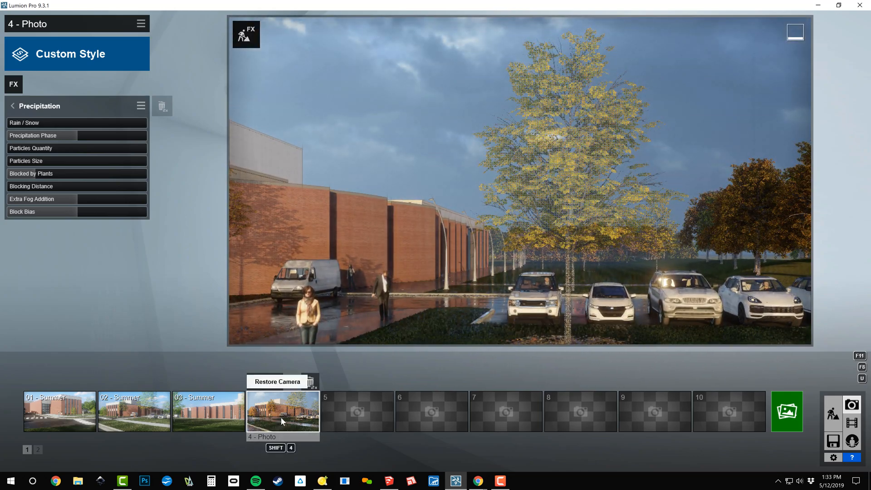
click(282, 417)
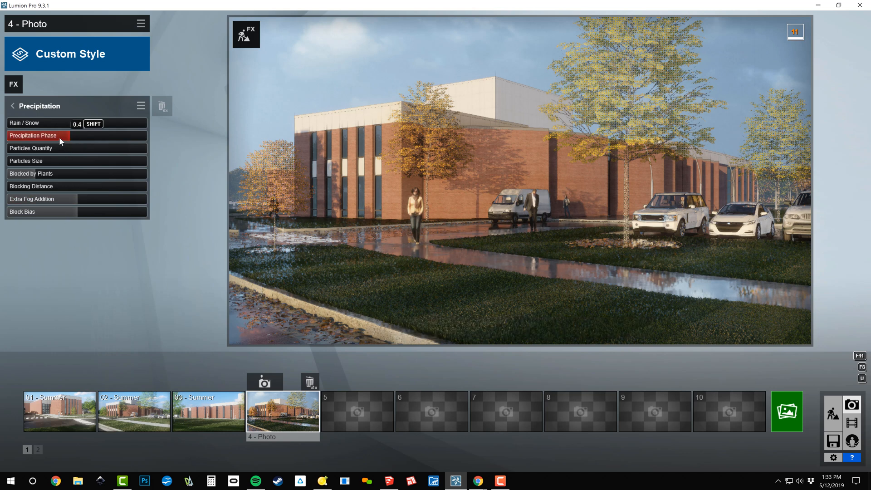
mouse_move(59, 137)
mouse_down()
mouse_move(48, 139)
mouse_move(56, 144)
mouse_up()
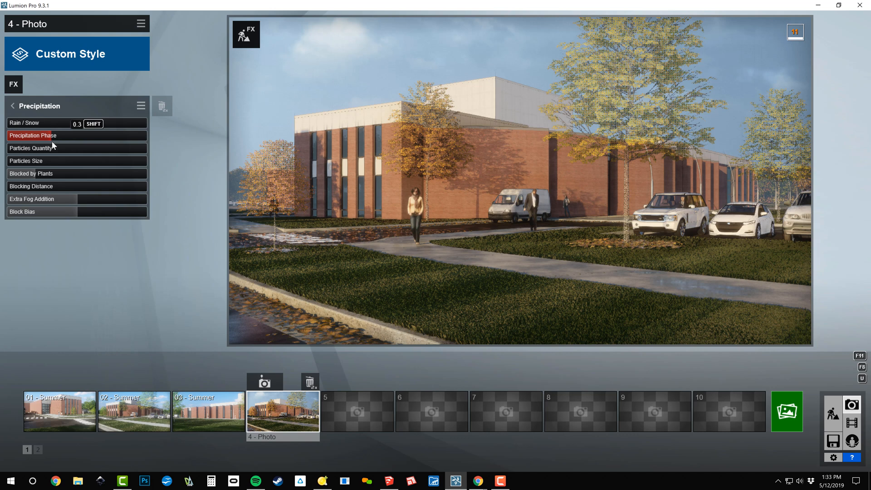
drag(56, 142, 55, 140)
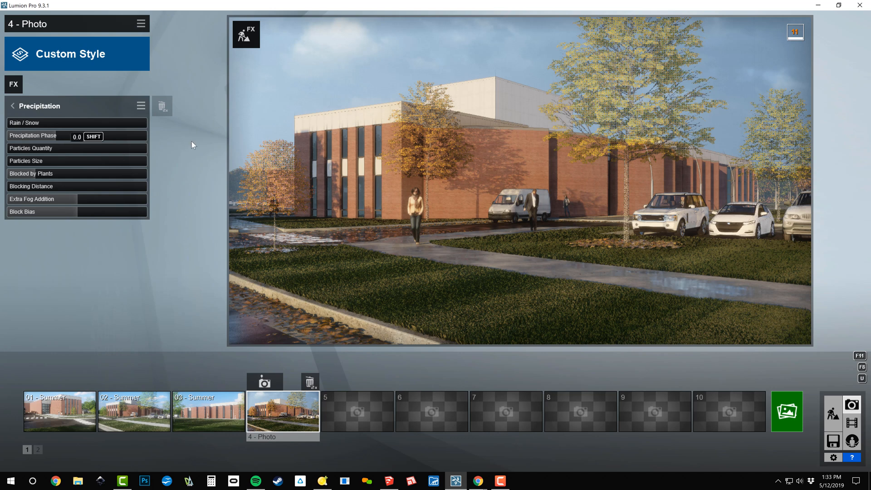
Step: Compare photo 4 with 02 - Summer, and render photo 4 alone at Print size 3840x2160 as a JPG named Fall in the EXPORTS folder
click(120, 404)
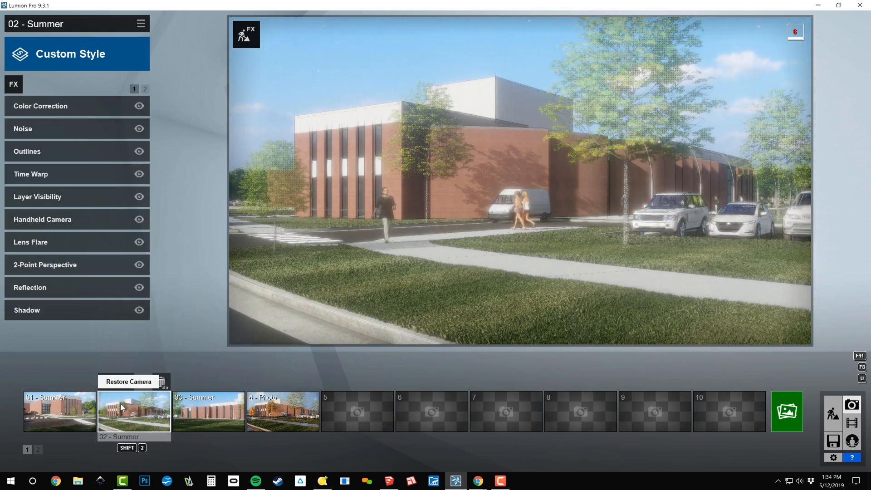
click(268, 414)
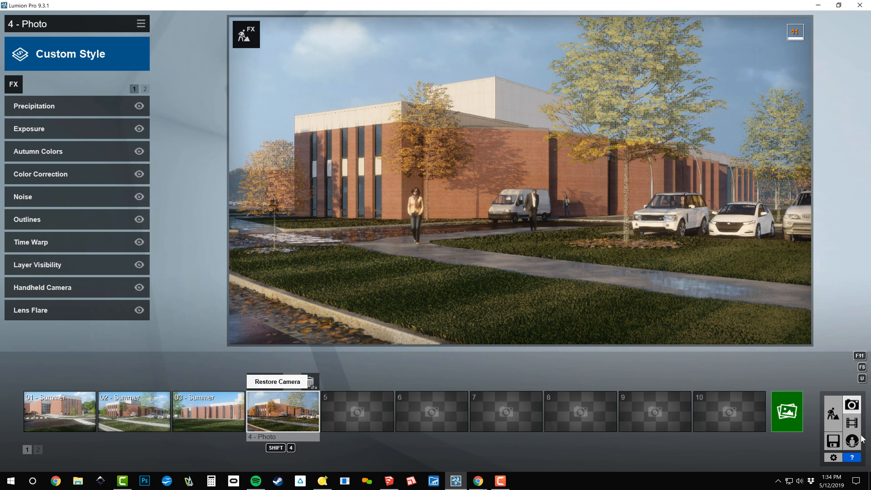
click(786, 409)
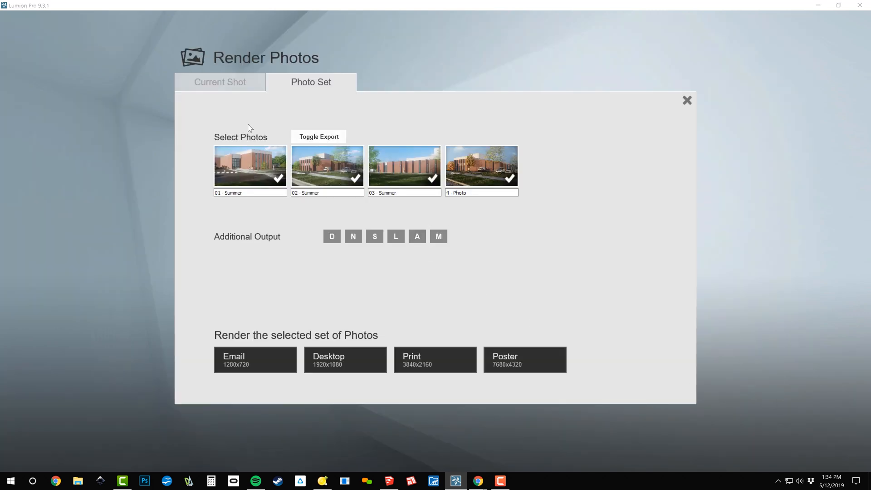
click(224, 80)
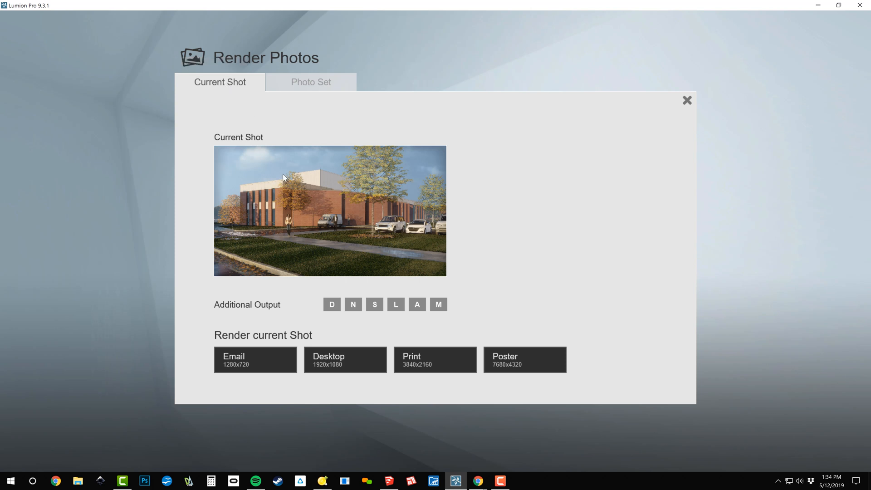
click(443, 359)
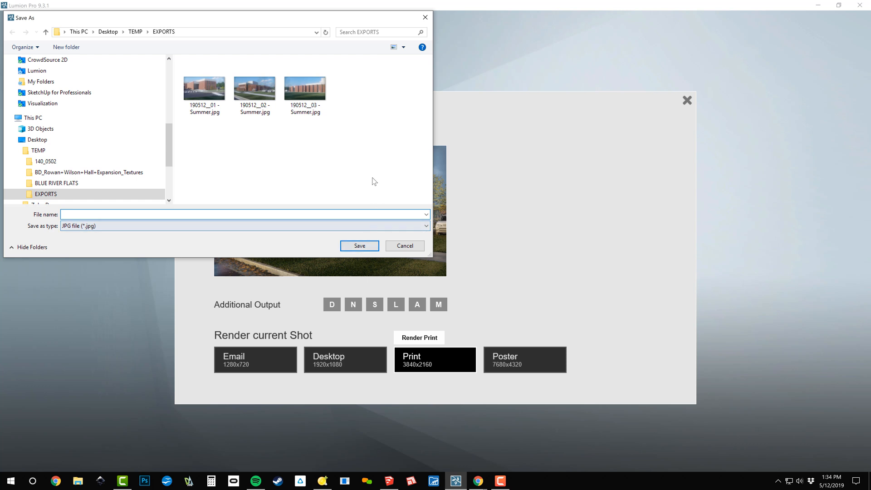
text(Fall)
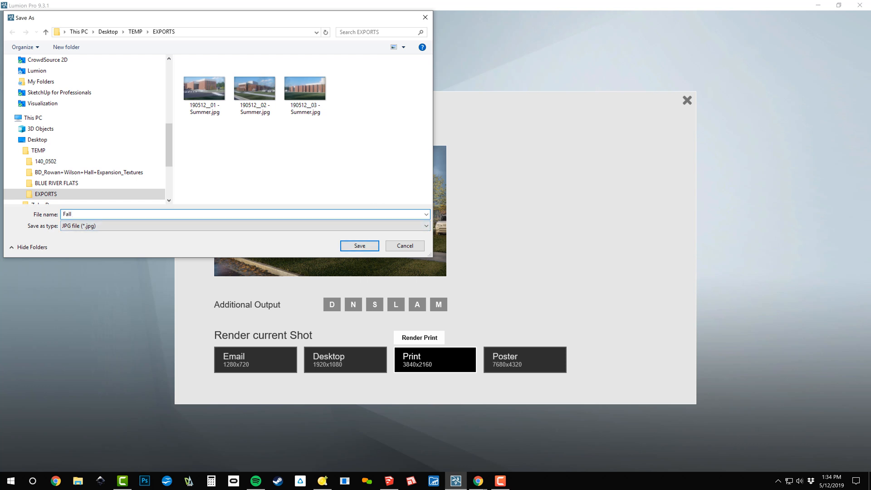
key(Return)
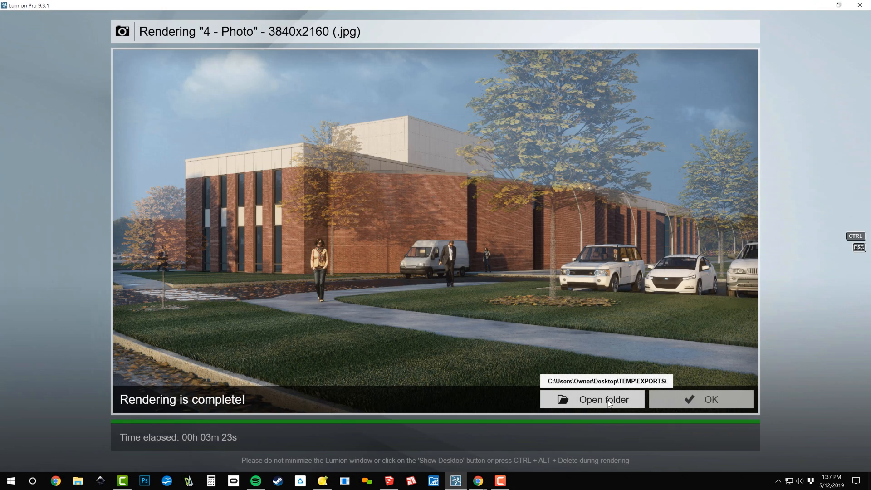
Step: Open the rendered Fall.jpg from the EXPORTS folder in the Photos app to view it
click(609, 402)
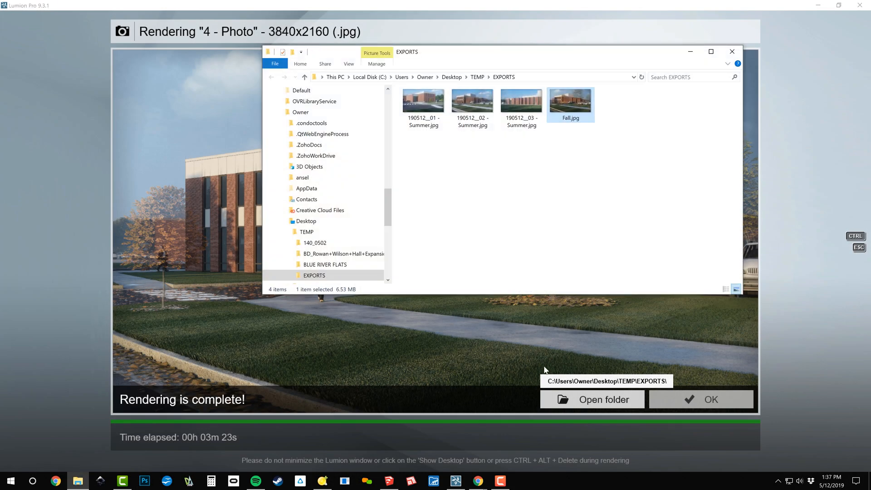
key(Return)
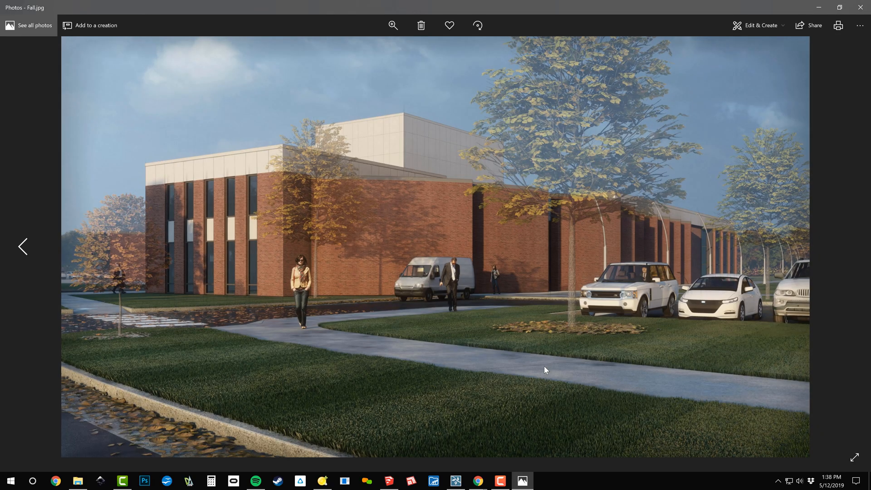